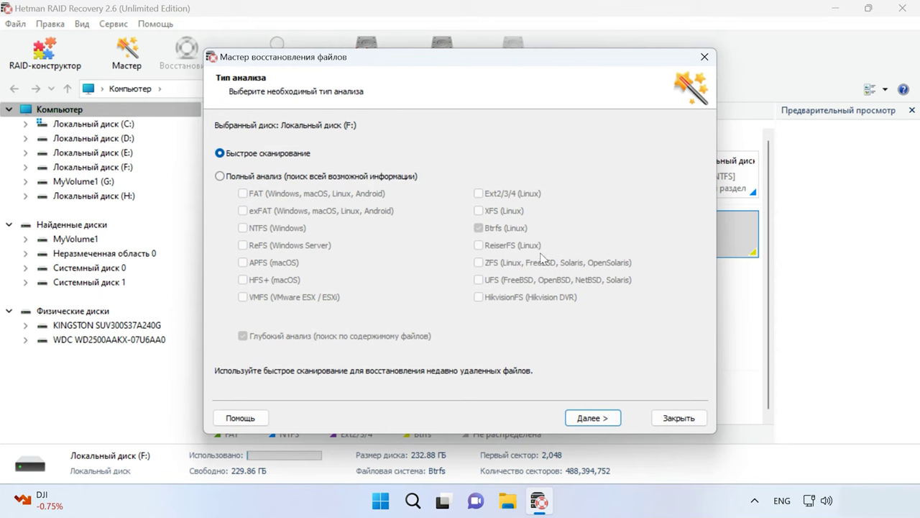
Run a quick scan of Local Disk (F:), finish the wizard and look through the items found in the disk's root.
{"action": "left_click", "coordinate": [596, 420]}
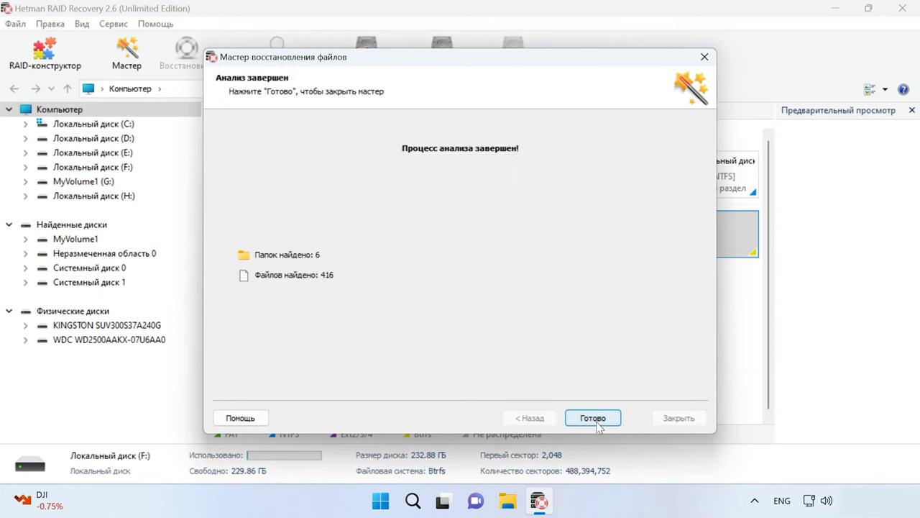
{"action": "left_click", "coordinate": [594, 418]}
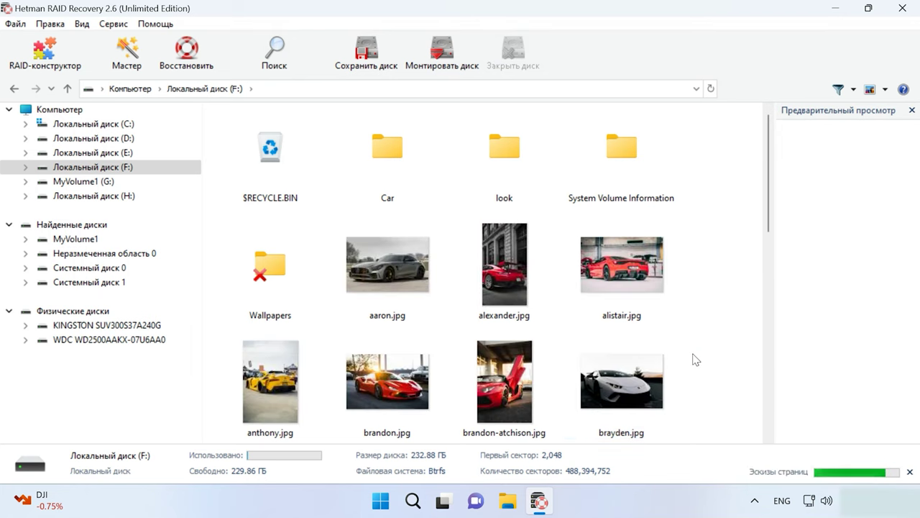
{"action": "scroll", "coordinate": [694, 359], "scroll_direction": "down", "scroll_amount": 15}
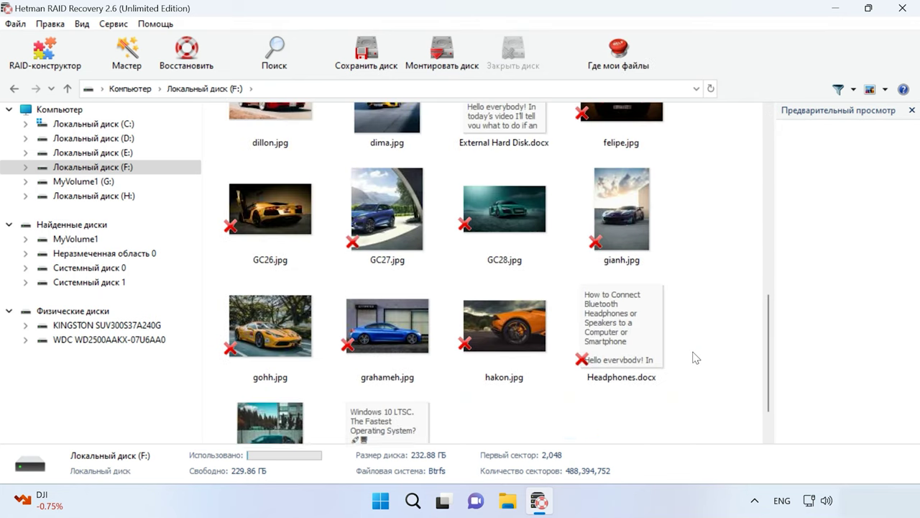
{"action": "scroll", "coordinate": [695, 358], "scroll_direction": "up", "scroll_amount": 15}
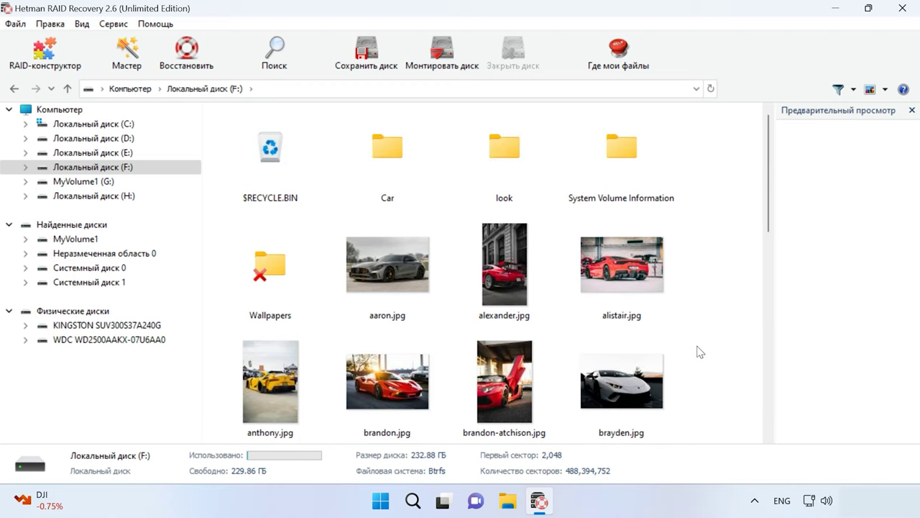
Open the Car folder, look through its pictures, preview 194.jpg and return to the root of disk F:.
{"action": "double_click", "coordinate": [388, 148]}
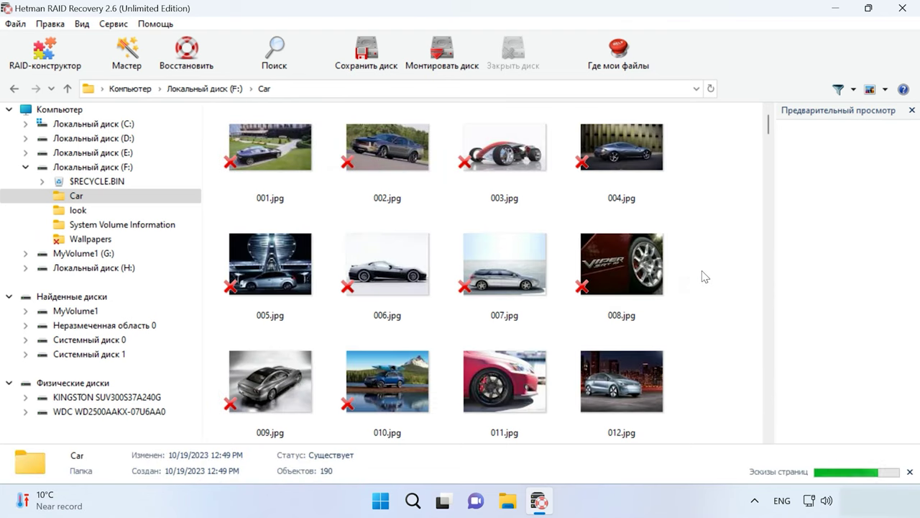
{"action": "scroll", "coordinate": [705, 277], "scroll_direction": "down", "scroll_amount": 20}
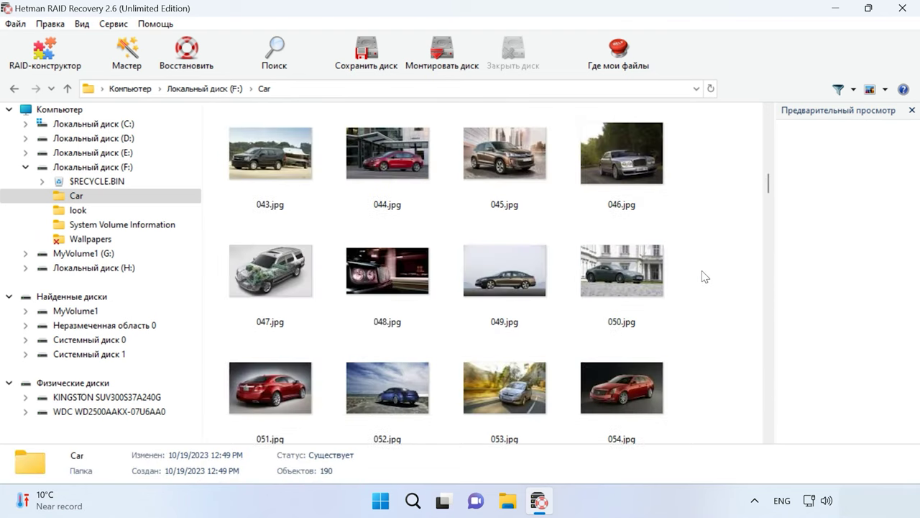
{"action": "scroll", "coordinate": [705, 277], "scroll_direction": "down", "scroll_amount": 20}
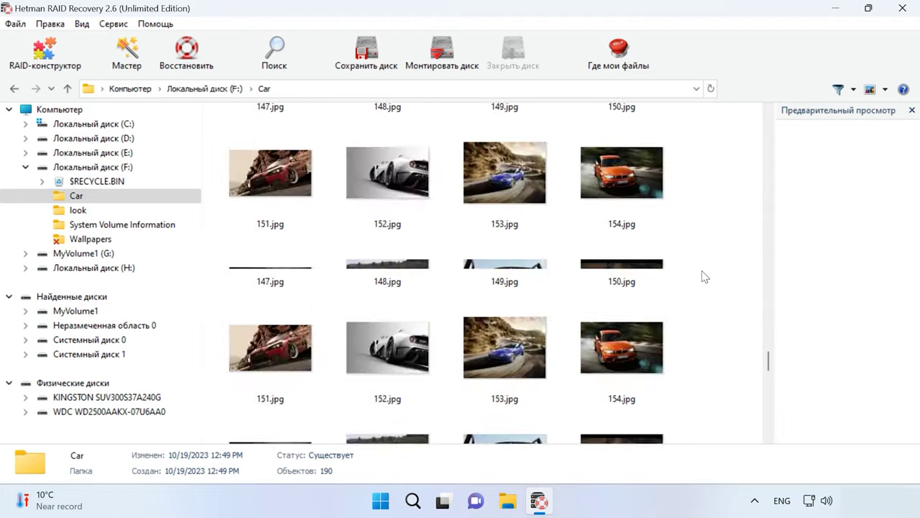
{"action": "left_click", "coordinate": [649, 276]}
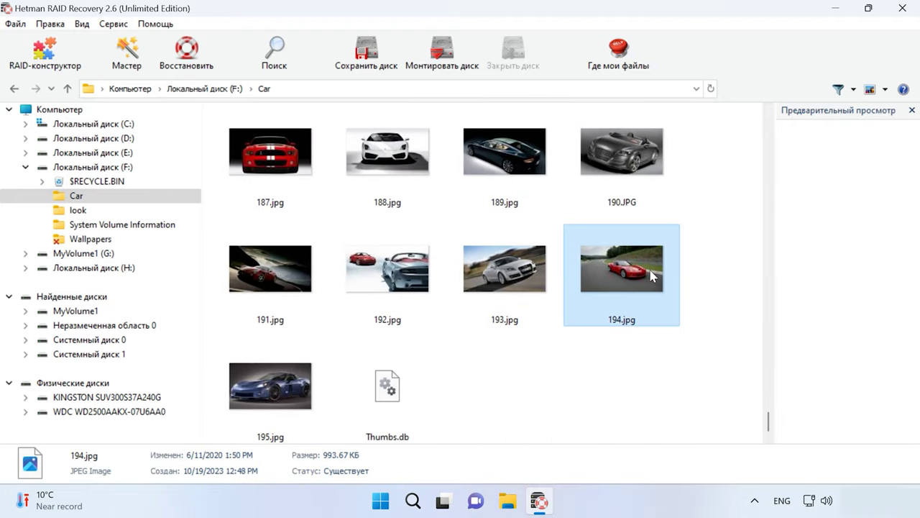
{"action": "scroll", "coordinate": [702, 290], "scroll_direction": "up", "scroll_amount": 5}
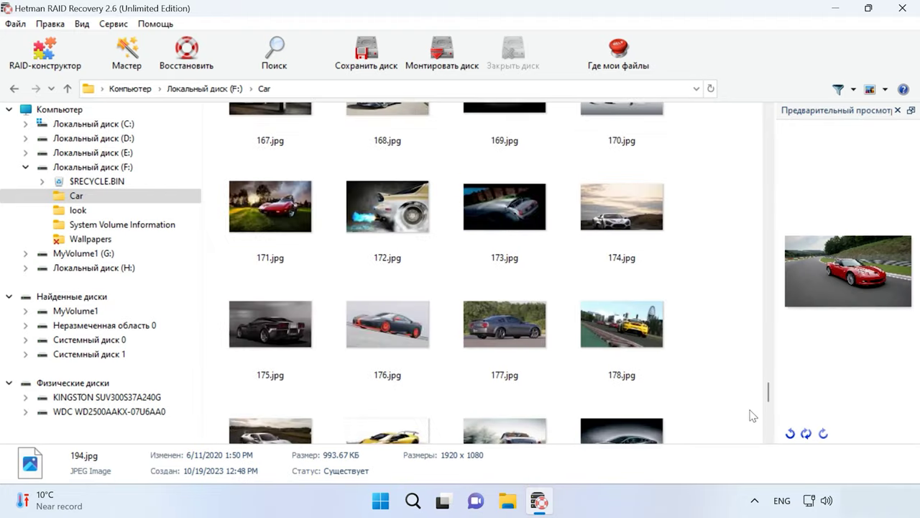
{"action": "left_click_drag", "start_coordinate": [771, 392], "coordinate": [771, 118]}
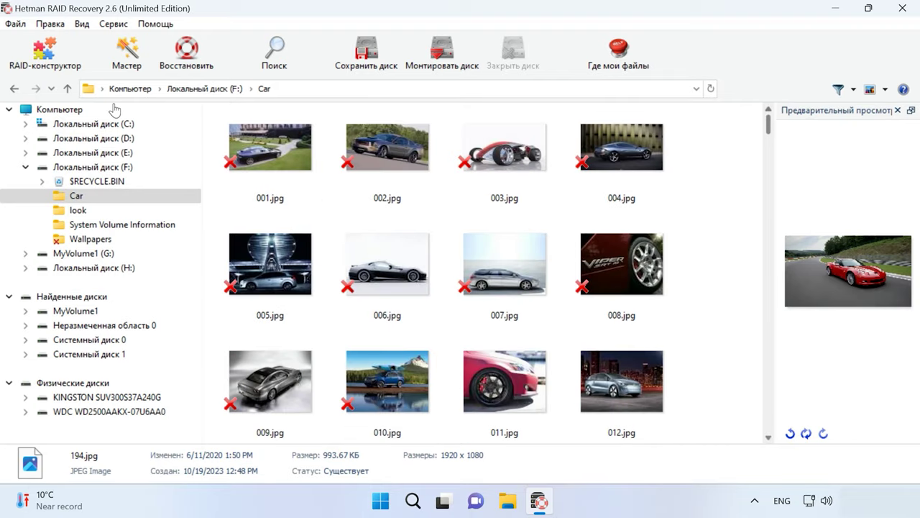
{"action": "left_click", "coordinate": [67, 88]}
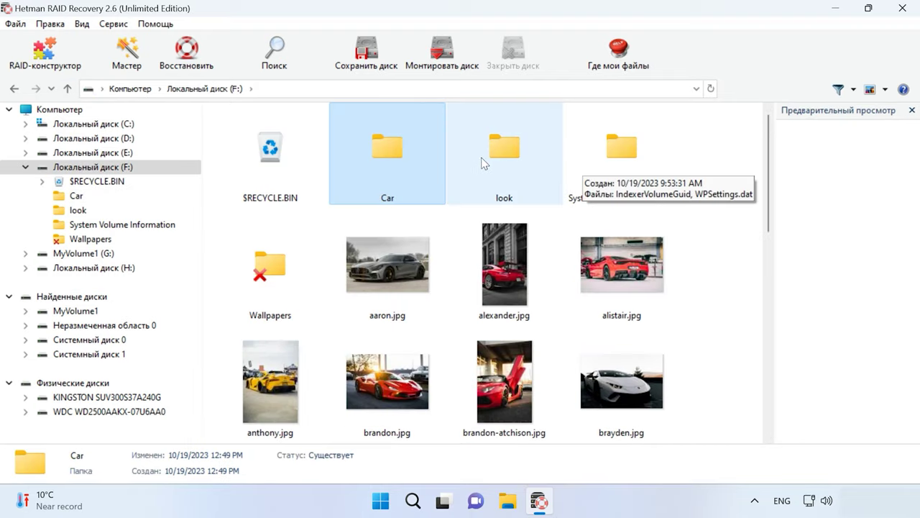
Open the deleted Wallpapers folder on disk F:, look through its pictures and return to the disk's root.
{"action": "left_click", "coordinate": [496, 157]}
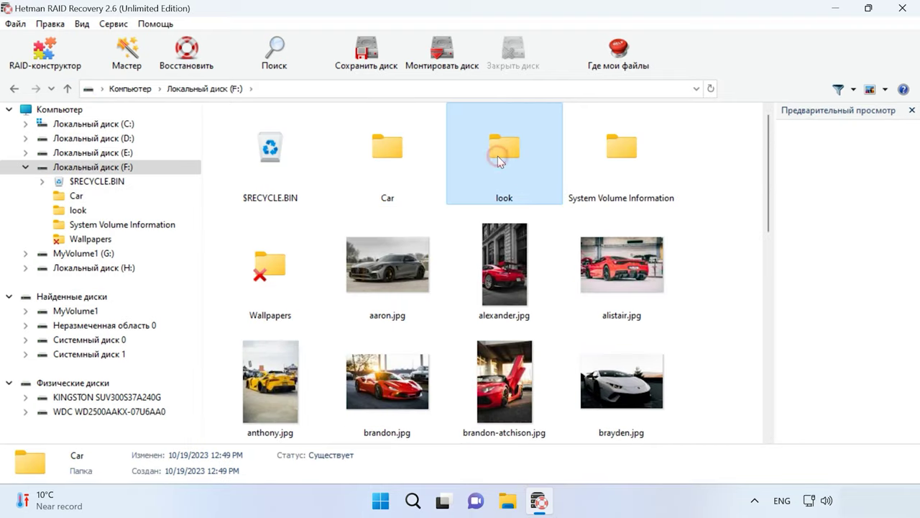
{"action": "double_click", "coordinate": [305, 260]}
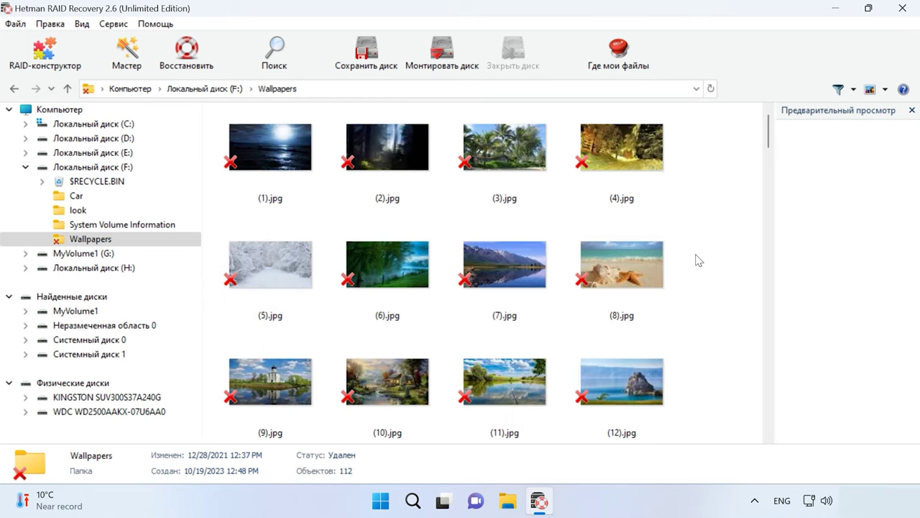
{"action": "scroll", "coordinate": [698, 260], "scroll_direction": "down", "scroll_amount": 20}
{"action": "scroll", "coordinate": [696, 265], "scroll_direction": "up", "scroll_amount": 5}
{"action": "scroll", "coordinate": [697, 264], "scroll_direction": "up", "scroll_amount": 15}
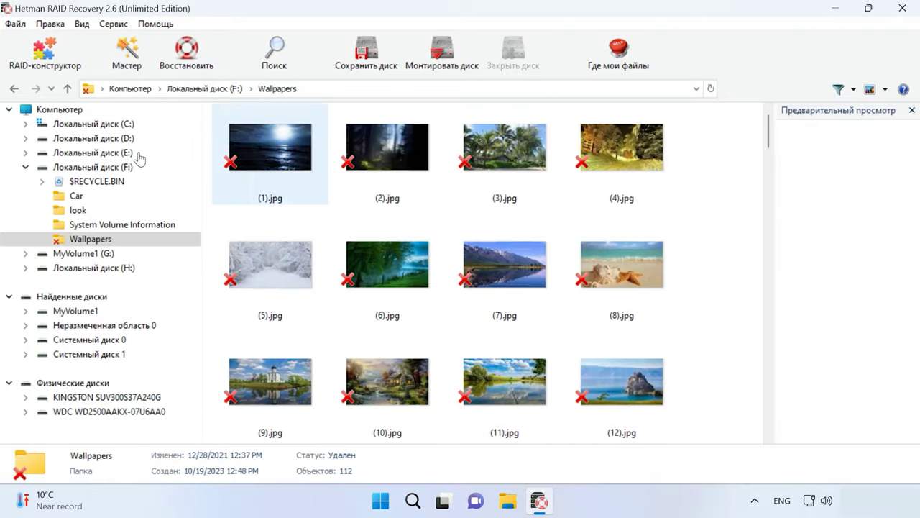
{"action": "left_click", "coordinate": [67, 88]}
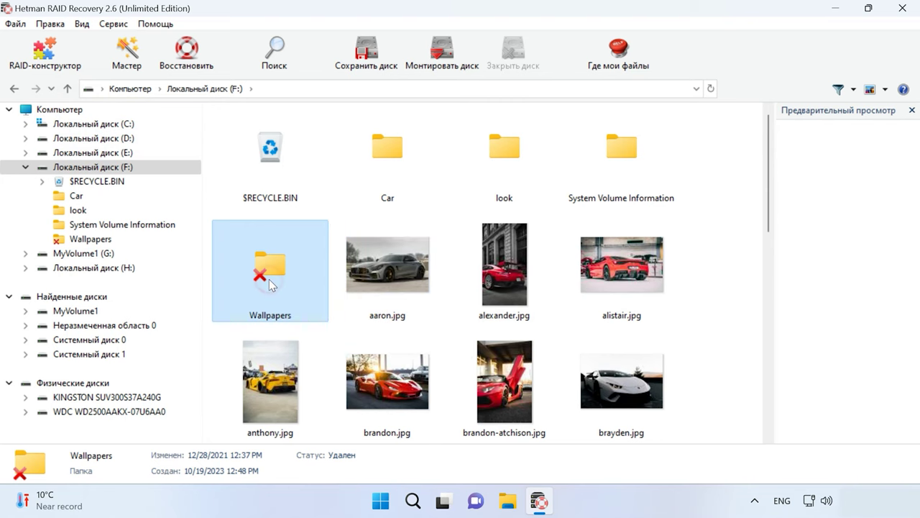
Recover aaron.jpg, alexander.jpg and alistair.jpg from disk F: to the hard disk folder C:\1212\.
{"action": "scroll", "coordinate": [717, 309], "scroll_direction": "down", "scroll_amount": 5}
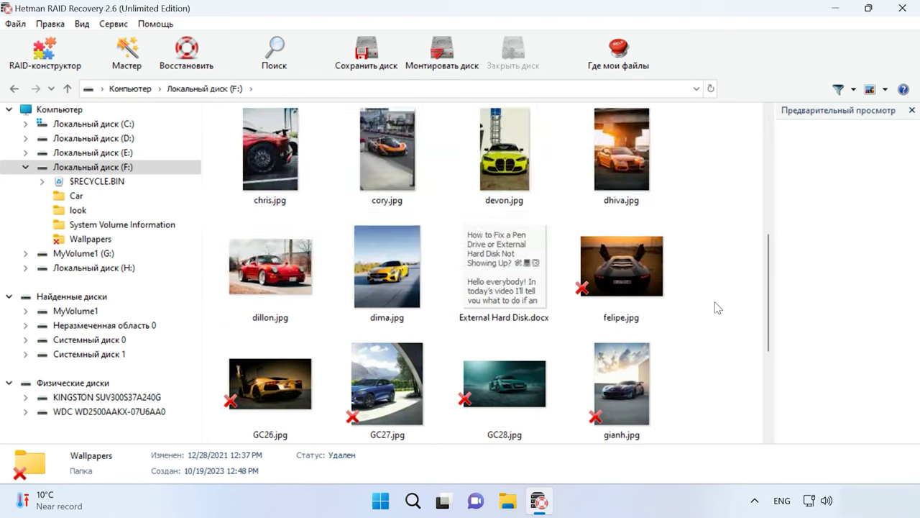
{"action": "scroll", "coordinate": [717, 308], "scroll_direction": "up", "scroll_amount": 5}
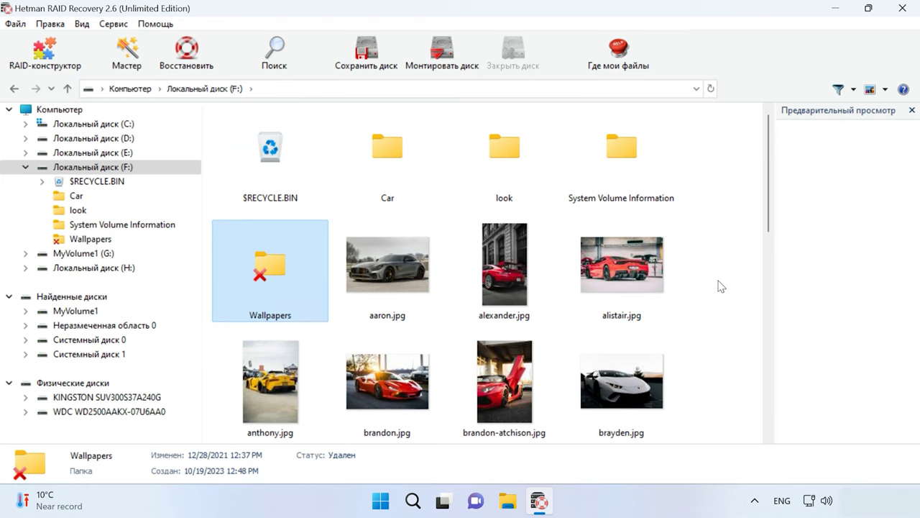
{"action": "left_click_drag", "start_coordinate": [719, 285], "coordinate": [368, 262]}
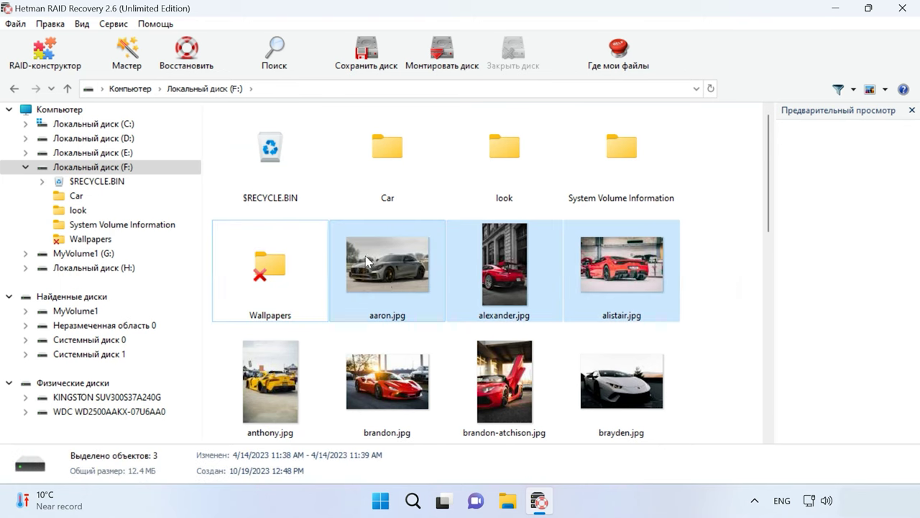
{"action": "left_click", "coordinate": [183, 63]}
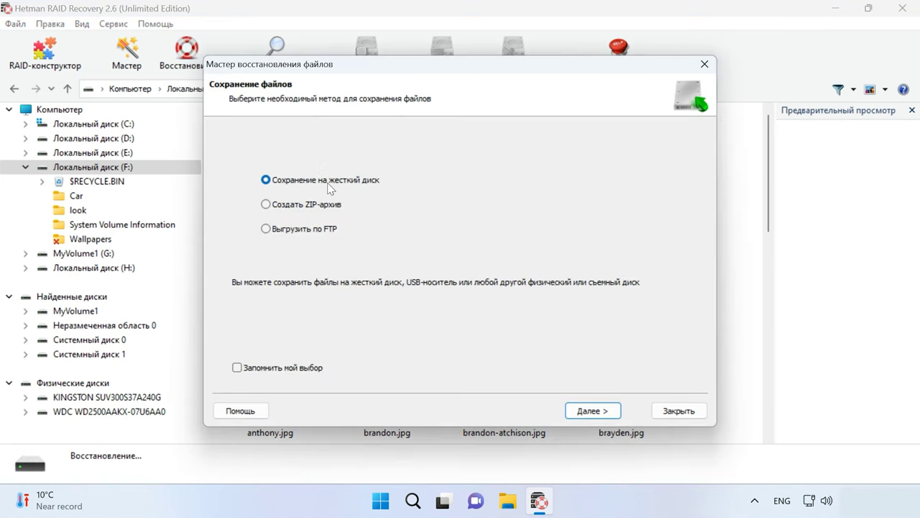
{"action": "left_click", "coordinate": [603, 414]}
{"action": "left_click_drag", "start_coordinate": [373, 168], "coordinate": [283, 171]}
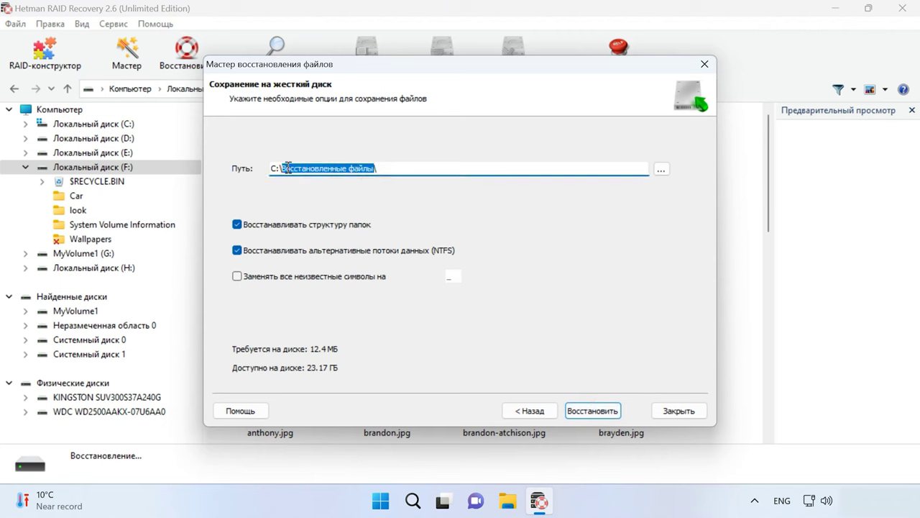
{"action": "type", "text": "1212"}
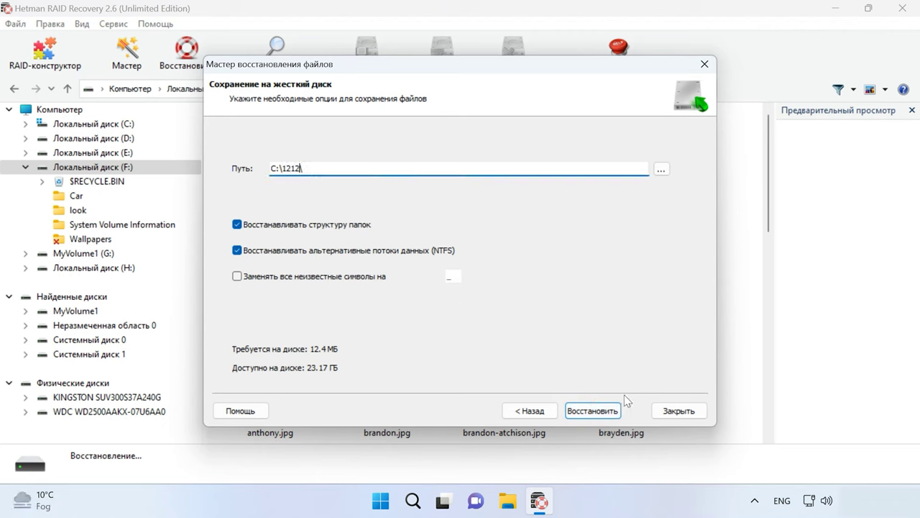
{"action": "left_click", "coordinate": [608, 411]}
{"action": "left_click", "coordinate": [617, 412]}
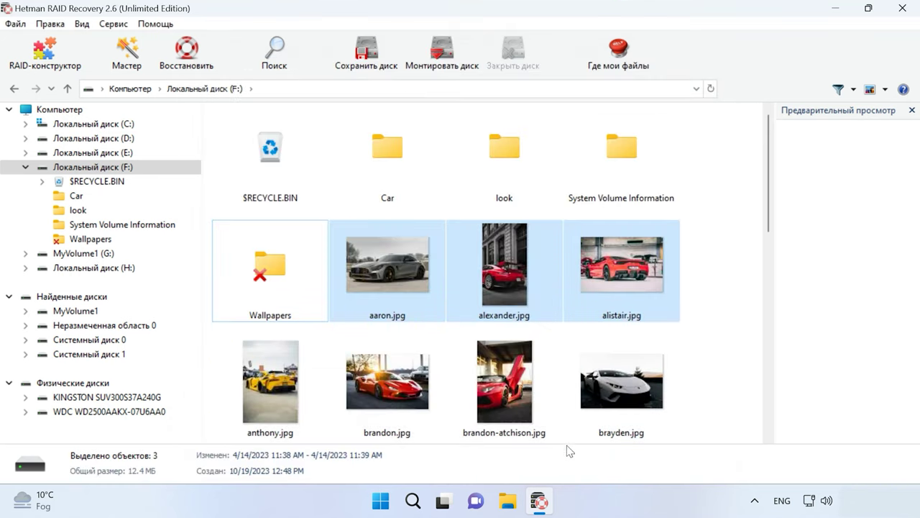
Switch to File Explorer and open the folder 1212 on Local Disk (C:) to check the recovered pictures.
{"action": "left_click", "coordinate": [510, 503]}
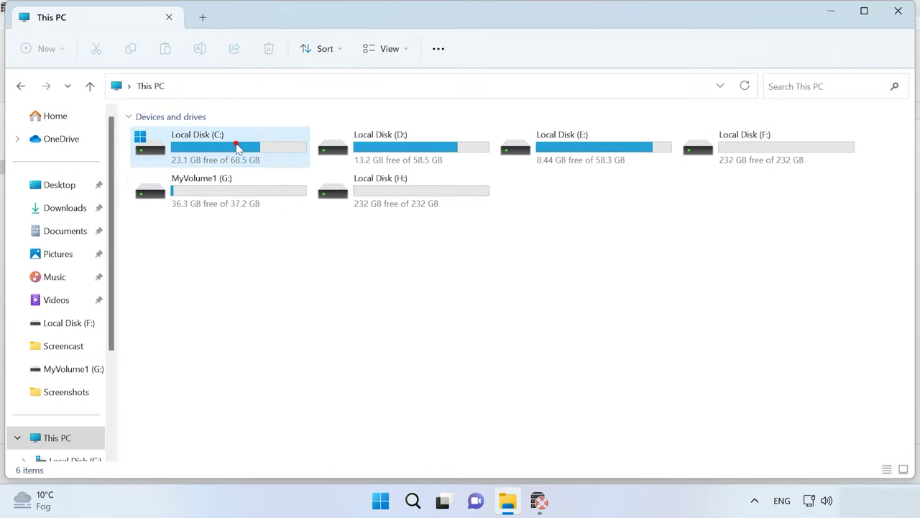
{"action": "double_click", "coordinate": [237, 145]}
{"action": "double_click", "coordinate": [175, 184]}
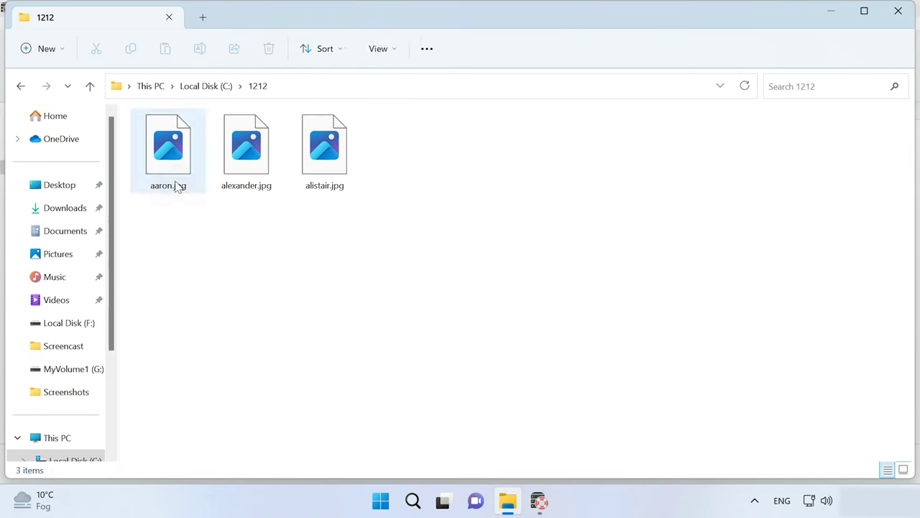
Return to Hetman RAID Recovery and preview alistair.jpg, brayden.jpg and the deleted pictures GC26.jpg and gohh.jpg on disk F:.
{"action": "left_click", "coordinate": [539, 501]}
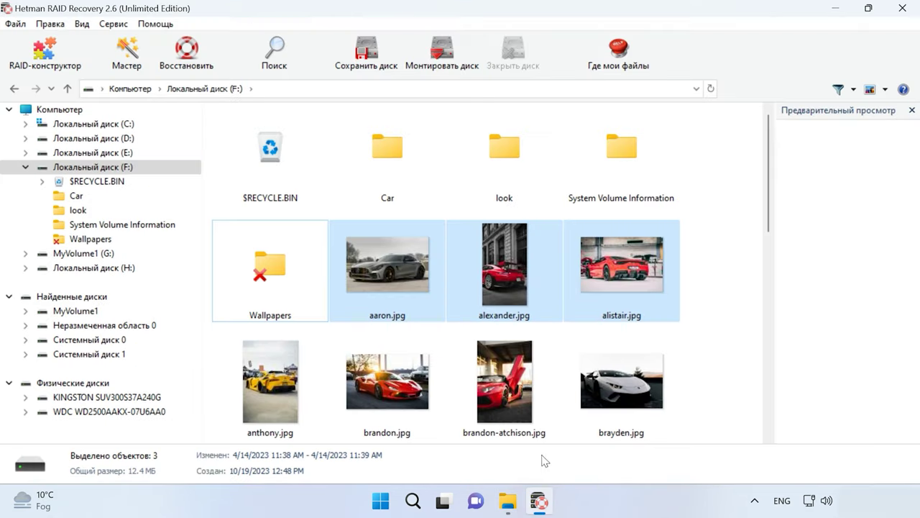
{"action": "left_click", "coordinate": [611, 282]}
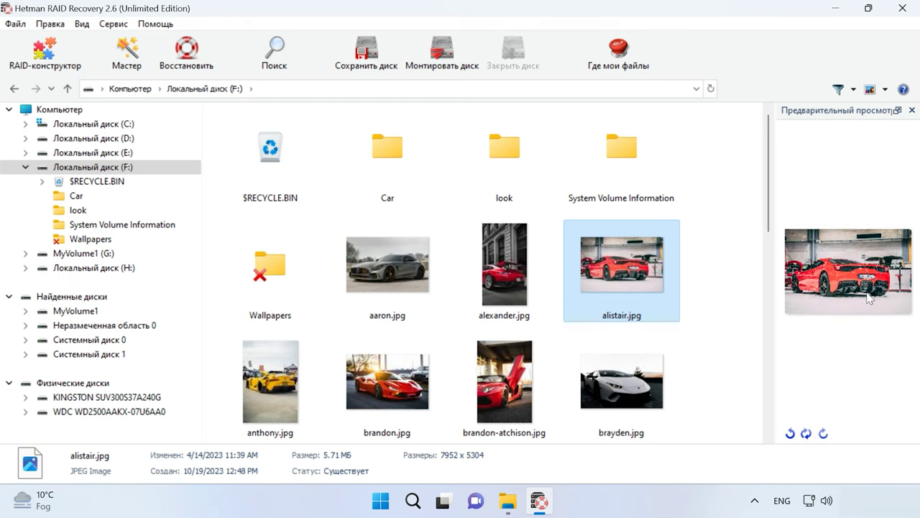
{"action": "left_click", "coordinate": [645, 384]}
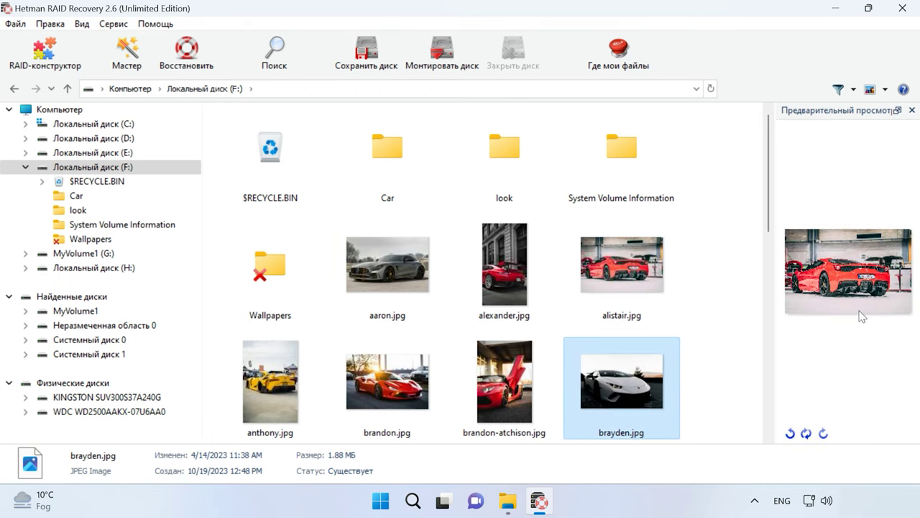
{"action": "scroll", "coordinate": [645, 328], "scroll_direction": "down", "scroll_amount": 8}
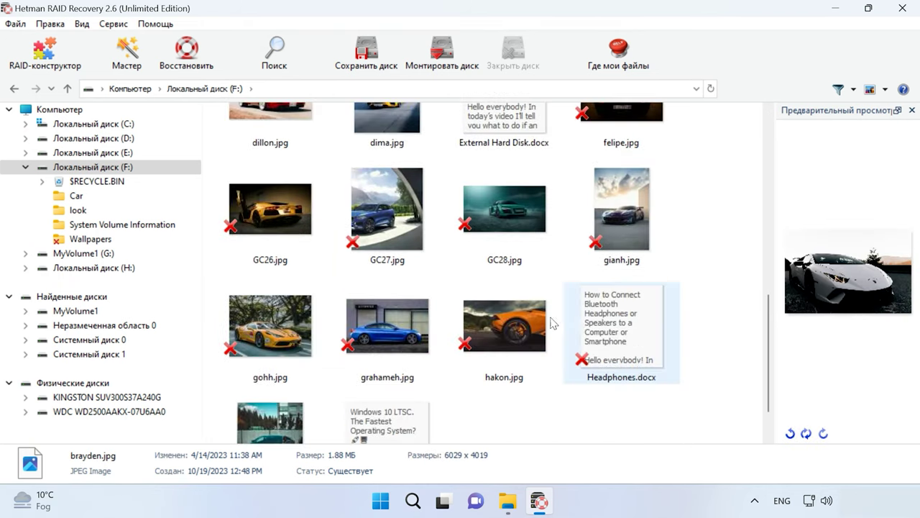
{"action": "left_click_drag", "start_coordinate": [271, 215], "coordinate": [873, 293]}
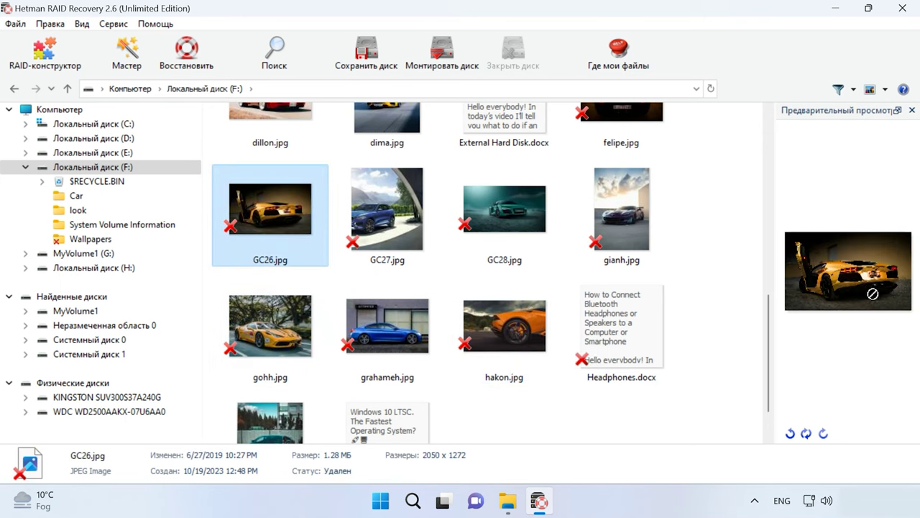
{"action": "left_click", "coordinate": [295, 324]}
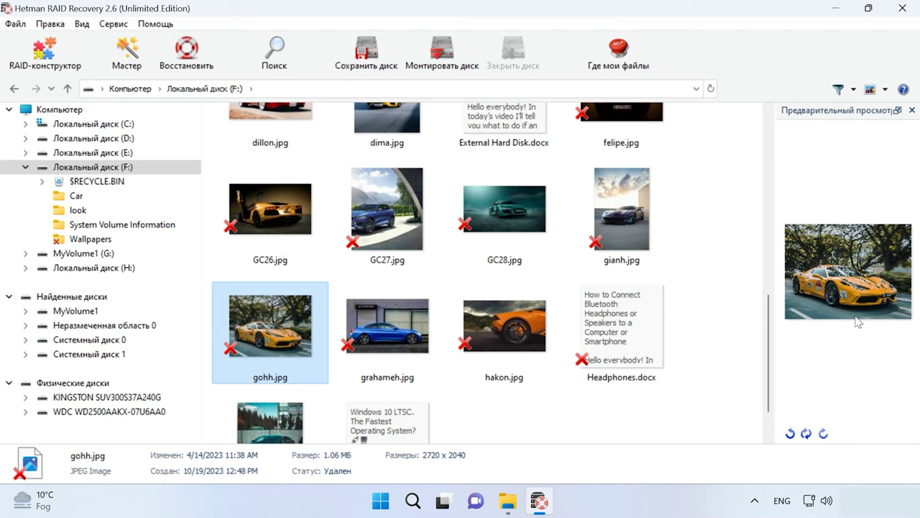
{"action": "scroll", "coordinate": [720, 327], "scroll_direction": "up", "scroll_amount": 10}
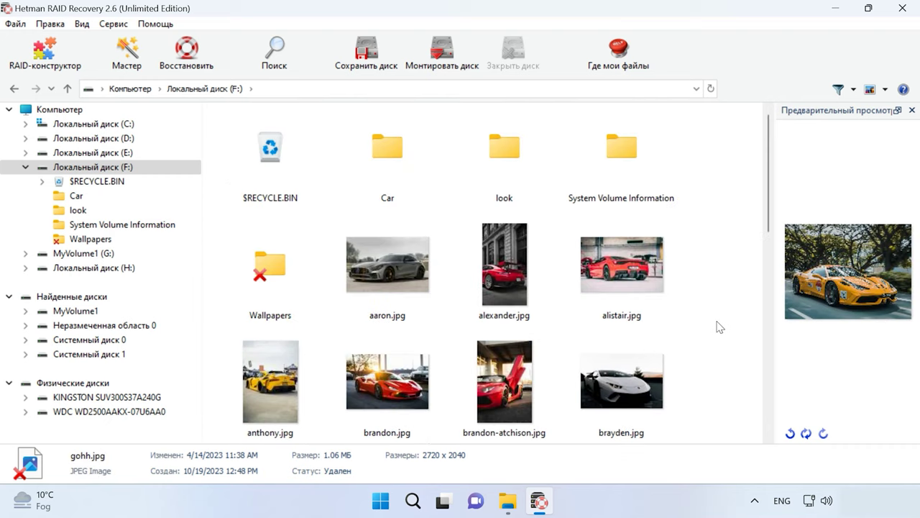
Walk through the image creation wizard for physical disk WDC WD2500AAKX-07U6AA0 with full size and hard disk saving, and close it without saving.
{"action": "left_click", "coordinate": [67, 88]}
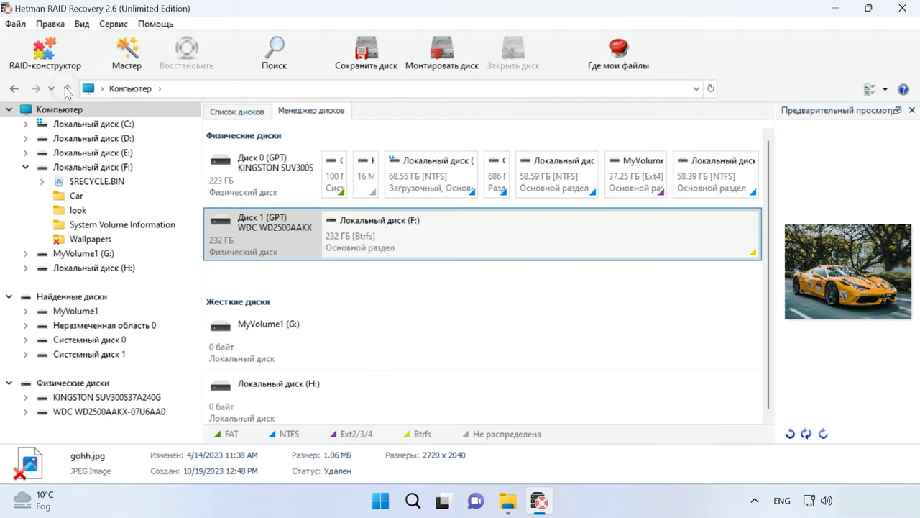
{"action": "right_click", "coordinate": [285, 243]}
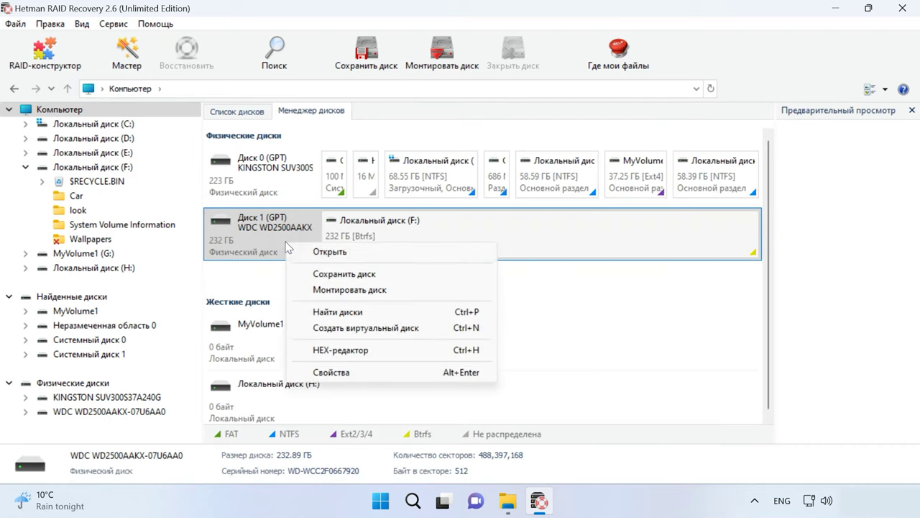
{"action": "left_click", "coordinate": [373, 276]}
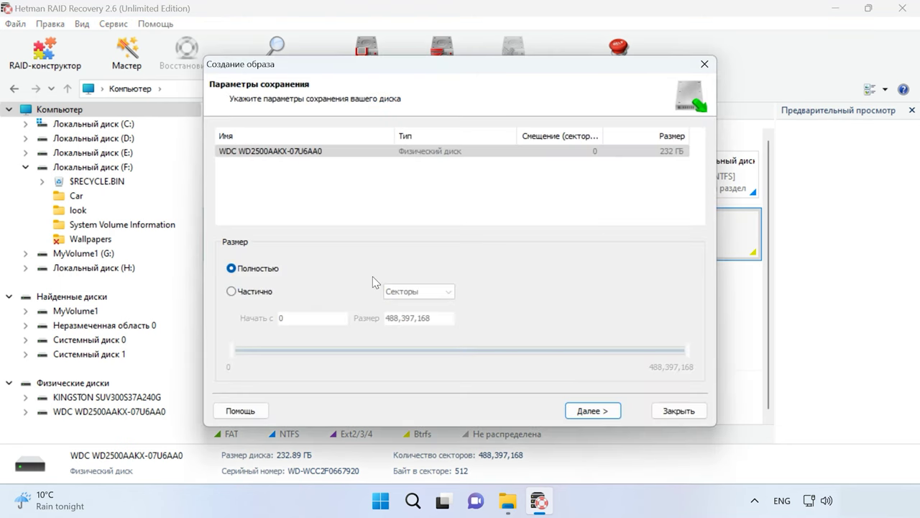
{"action": "left_click", "coordinate": [609, 414]}
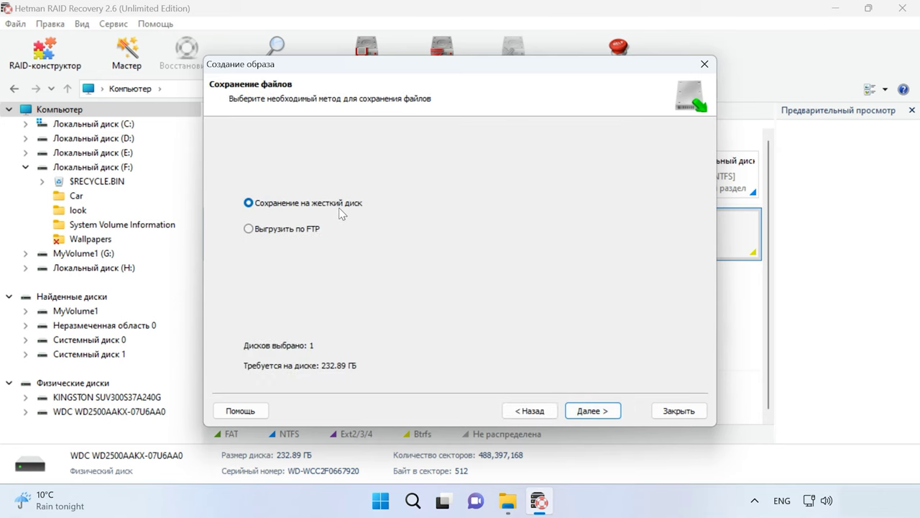
{"action": "left_click", "coordinate": [592, 411]}
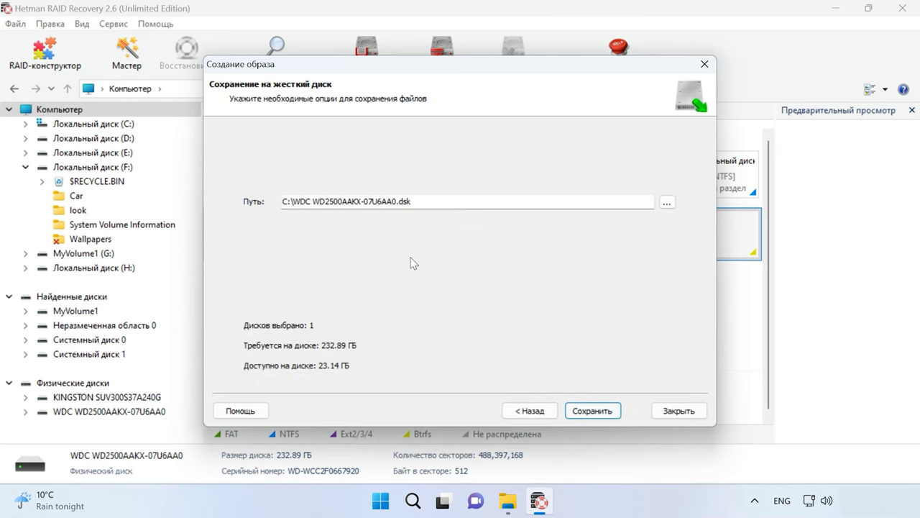
{"action": "left_click", "coordinate": [668, 408]}
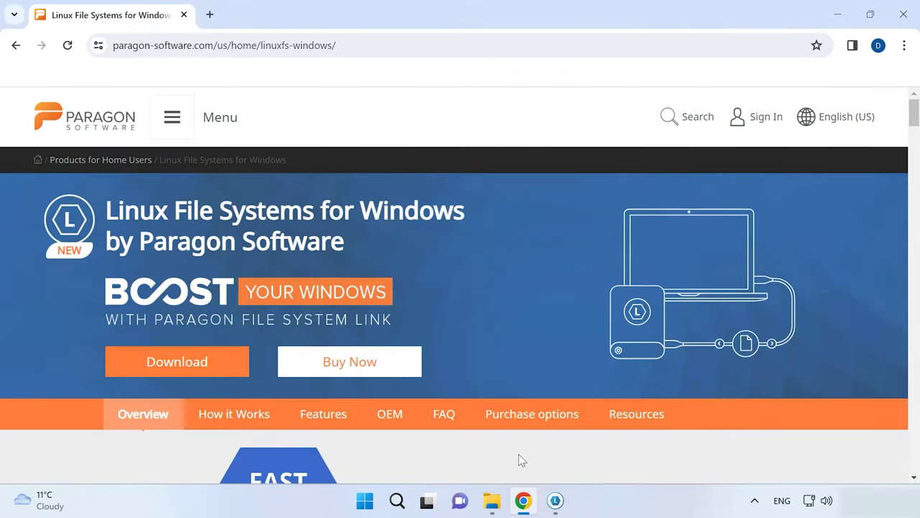
Switch to Linux File Systems for Windows by Paragon Software, select Volume1 (H:\) and open it in File Explorer.
{"action": "scroll", "coordinate": [519, 455], "scroll_direction": "down", "scroll_amount": 3}
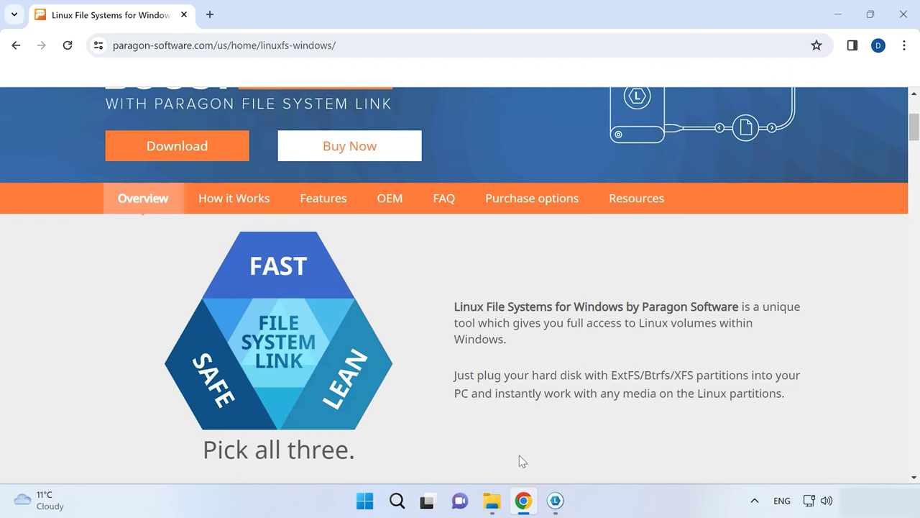
{"action": "left_click", "coordinate": [555, 500]}
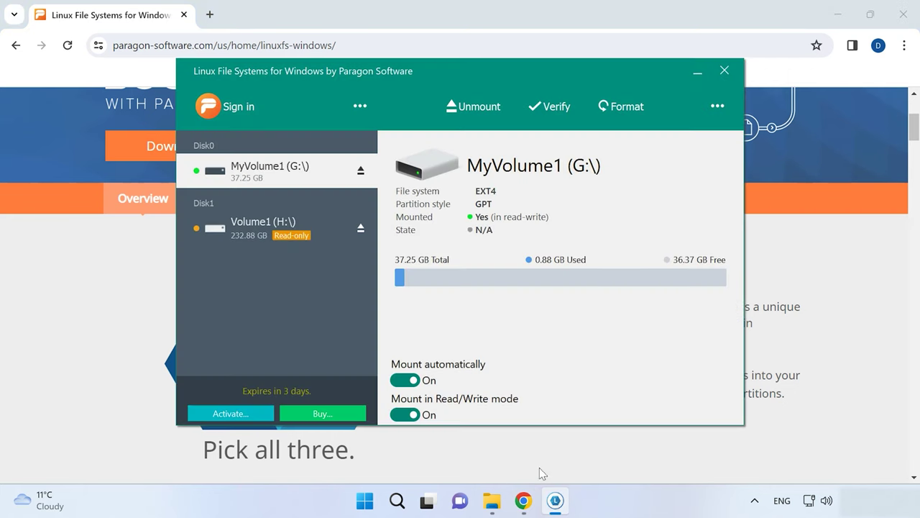
{"action": "left_click", "coordinate": [296, 227]}
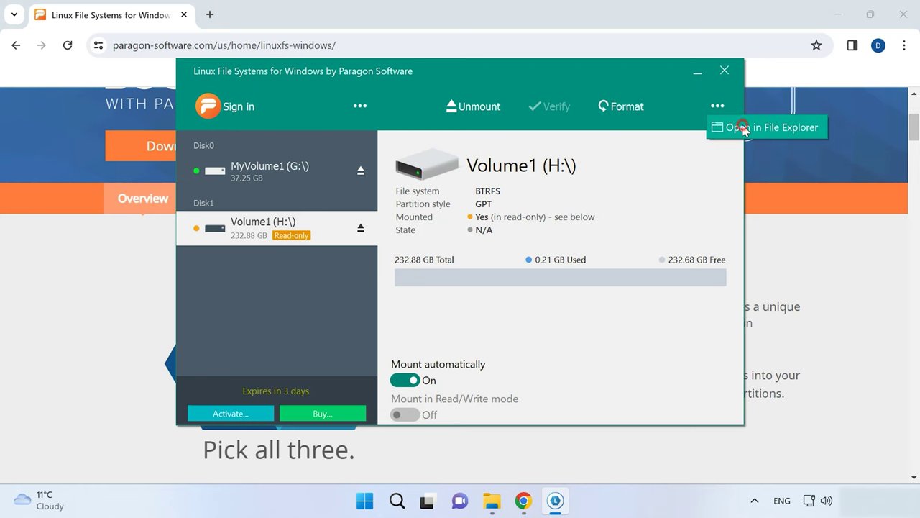
{"action": "left_click", "coordinate": [718, 106]}
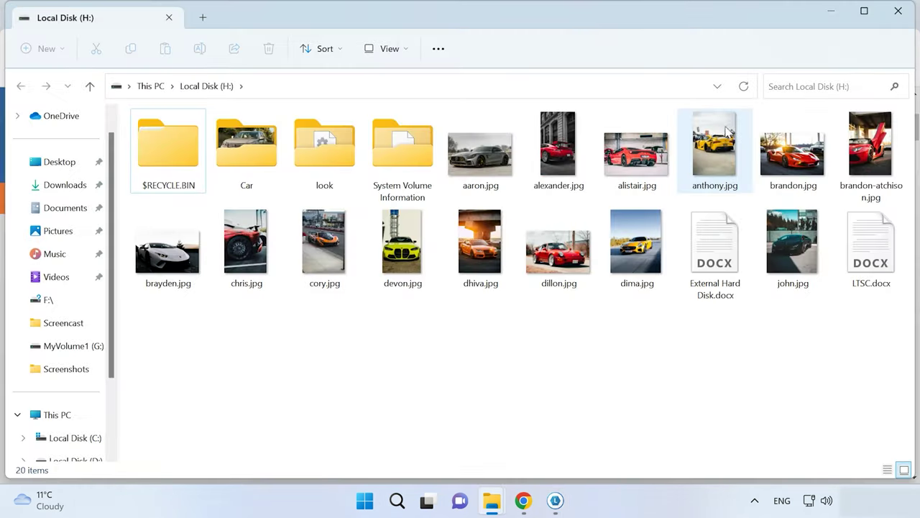
Go up to This PC and check the file system of Local Disk (H:) in its properties.
{"action": "left_click", "coordinate": [290, 87]}
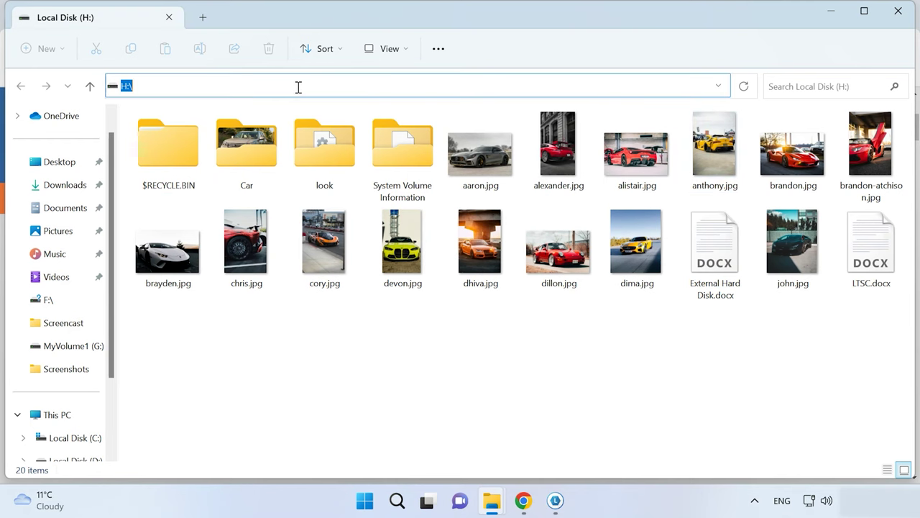
{"action": "left_click", "coordinate": [90, 87]}
{"action": "right_click", "coordinate": [238, 211]}
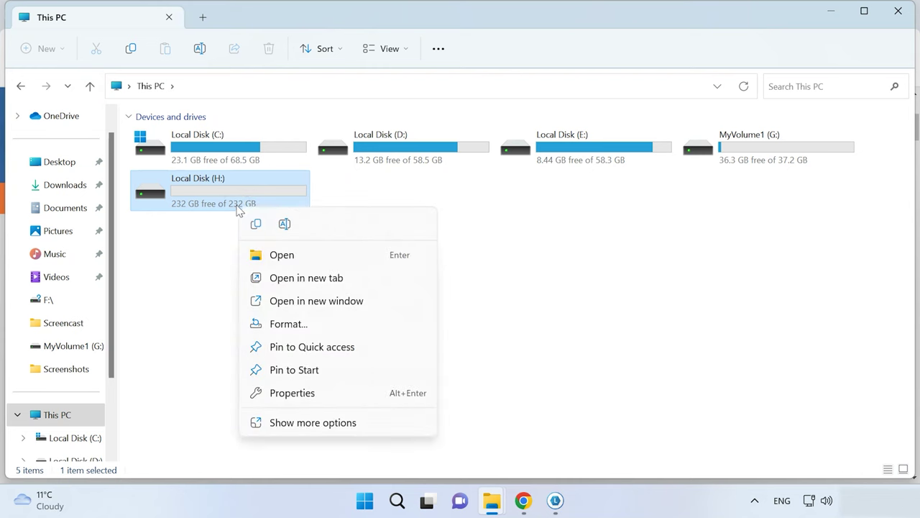
{"action": "left_click", "coordinate": [312, 395]}
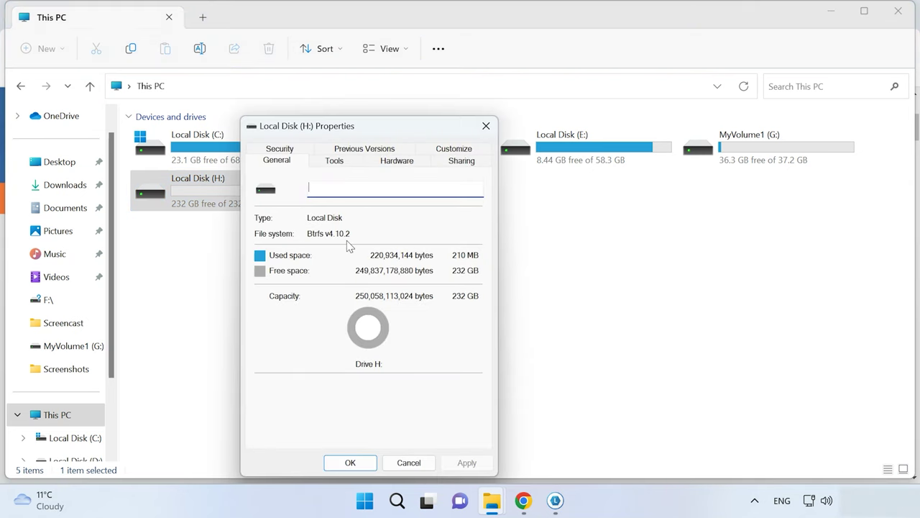
{"action": "left_click", "coordinate": [348, 461]}
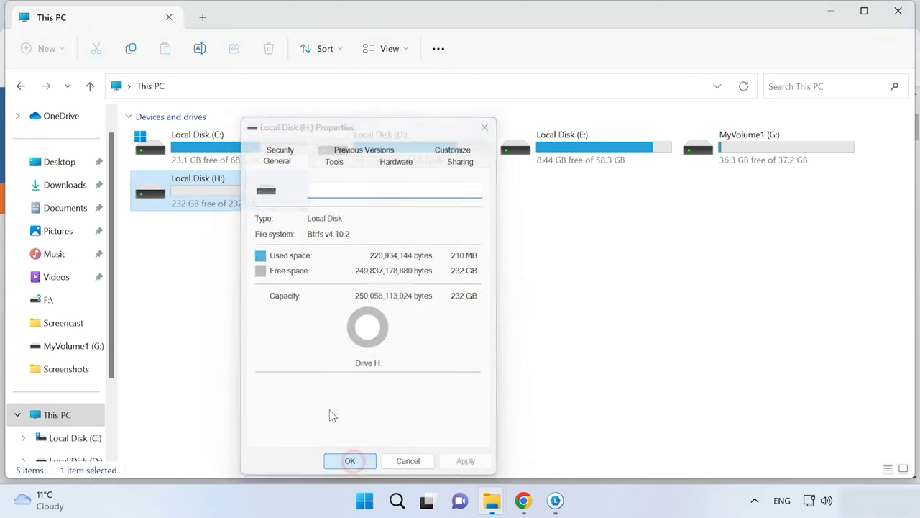
Open Local Disk (H:), view the pictures in the Car folder and return to the disk's root.
{"action": "double_click", "coordinate": [223, 188]}
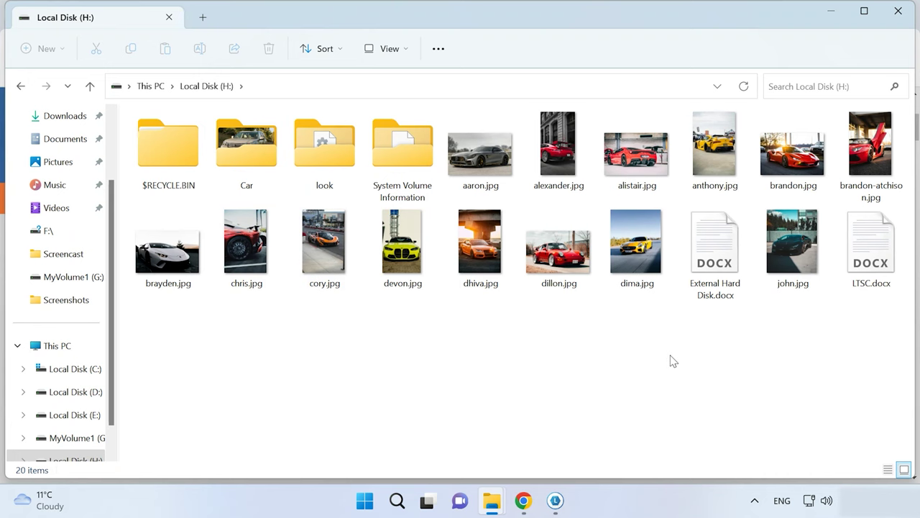
{"action": "double_click", "coordinate": [229, 145]}
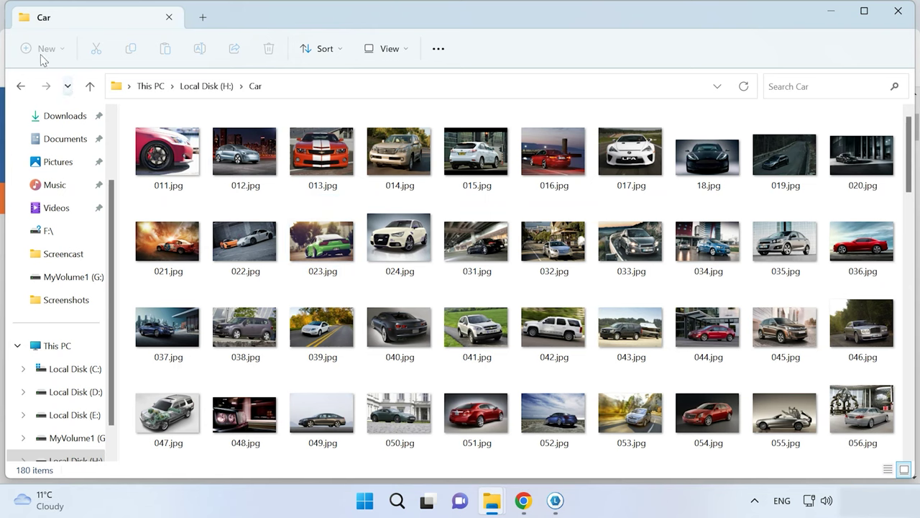
{"action": "left_click", "coordinate": [89, 86]}
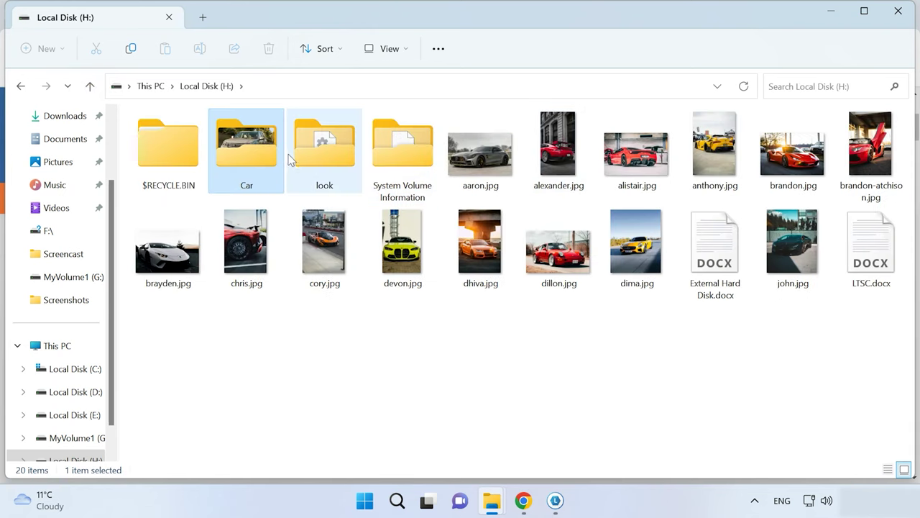
{"action": "left_click", "coordinate": [687, 356]}
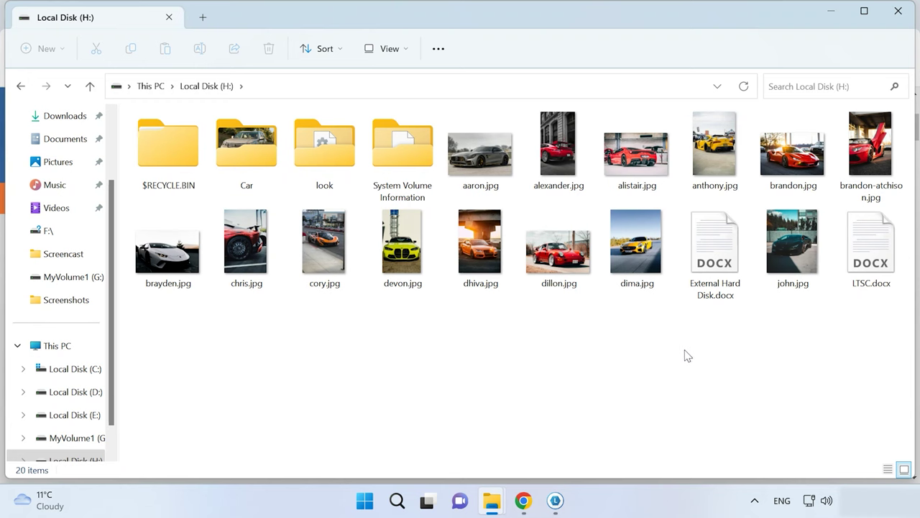
Switch to Linux File Systems for Windows, look over its general program options and go back to File Explorer.
{"action": "left_click", "coordinate": [555, 500]}
{"action": "left_click", "coordinate": [362, 106]}
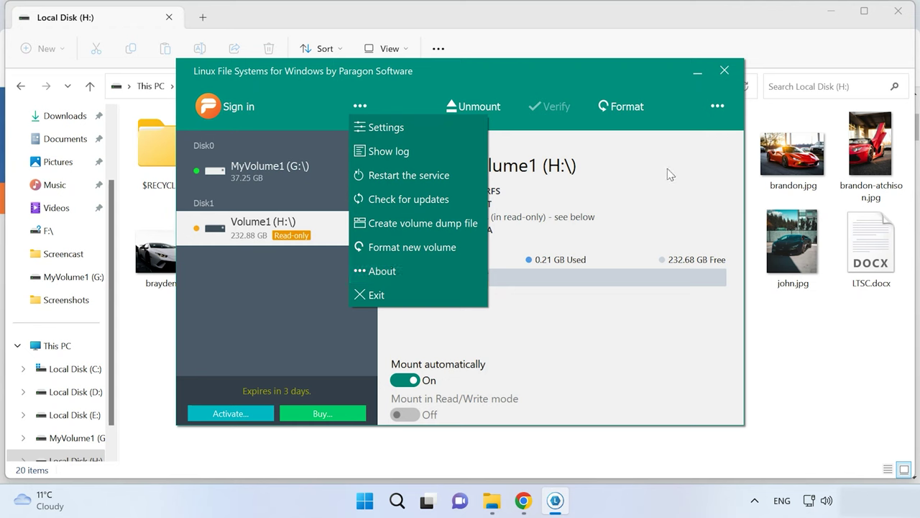
{"action": "left_click", "coordinate": [306, 327]}
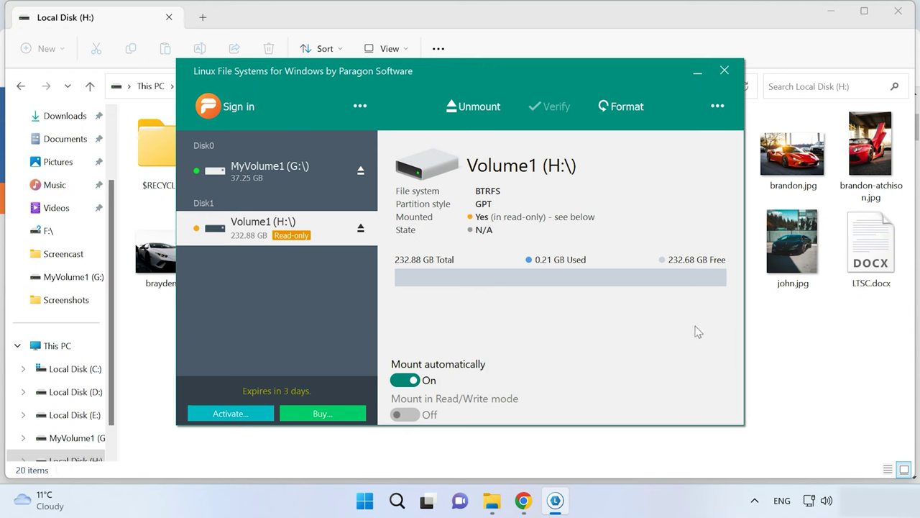
{"action": "left_click", "coordinate": [781, 342]}
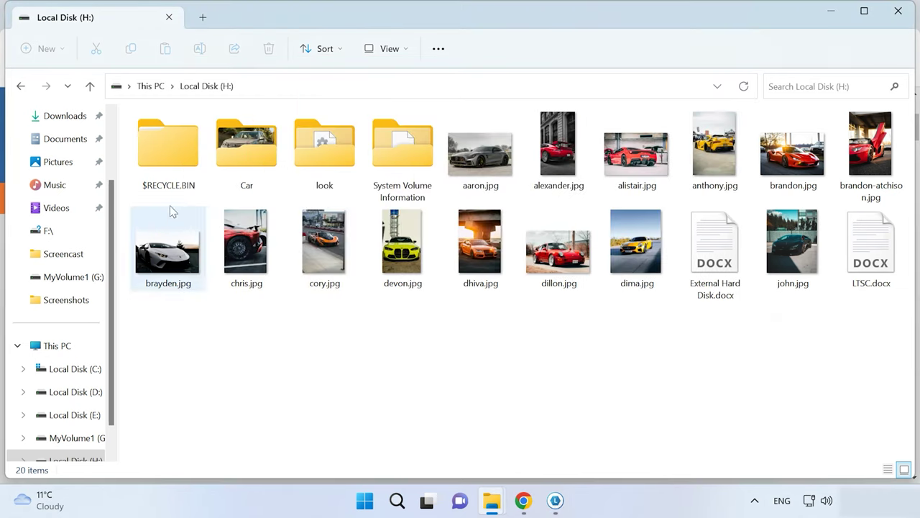
Look through the pictures in the Car and look folders on Local Disk (H:) and return to its root.
{"action": "double_click", "coordinate": [246, 159]}
{"action": "scroll", "coordinate": [334, 234], "scroll_direction": "down", "scroll_amount": 10}
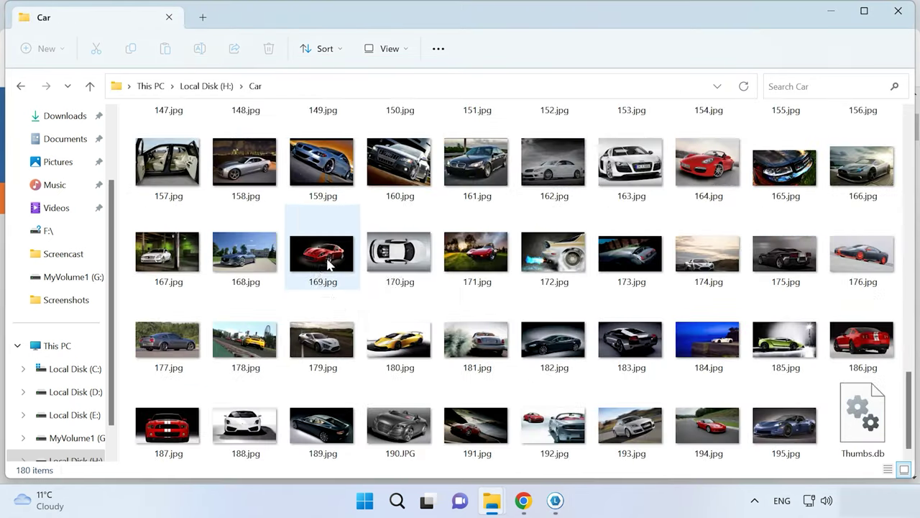
{"action": "scroll", "coordinate": [329, 263], "scroll_direction": "up", "scroll_amount": 13}
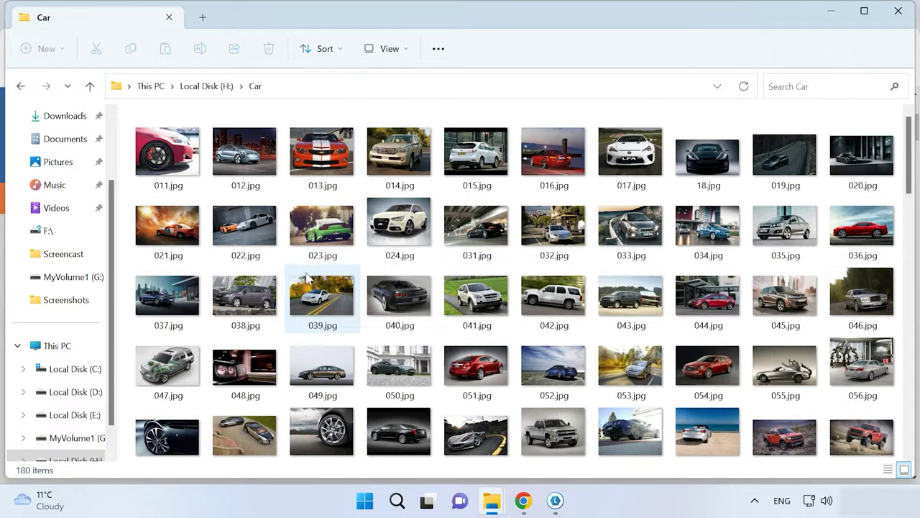
{"action": "left_click", "coordinate": [90, 85]}
{"action": "double_click", "coordinate": [324, 147]}
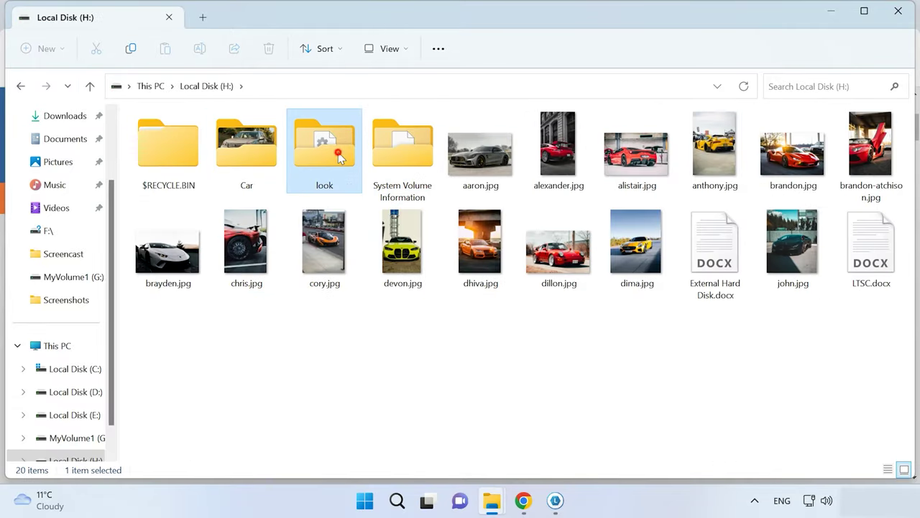
{"action": "scroll", "coordinate": [373, 212], "scroll_direction": "down", "scroll_amount": 5}
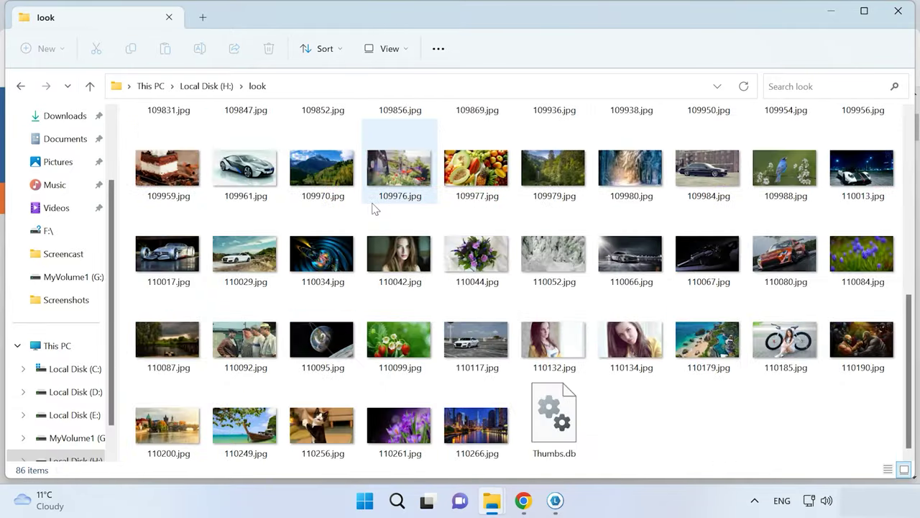
{"action": "scroll", "coordinate": [374, 206], "scroll_direction": "up", "scroll_amount": 5}
{"action": "left_click", "coordinate": [90, 87]}
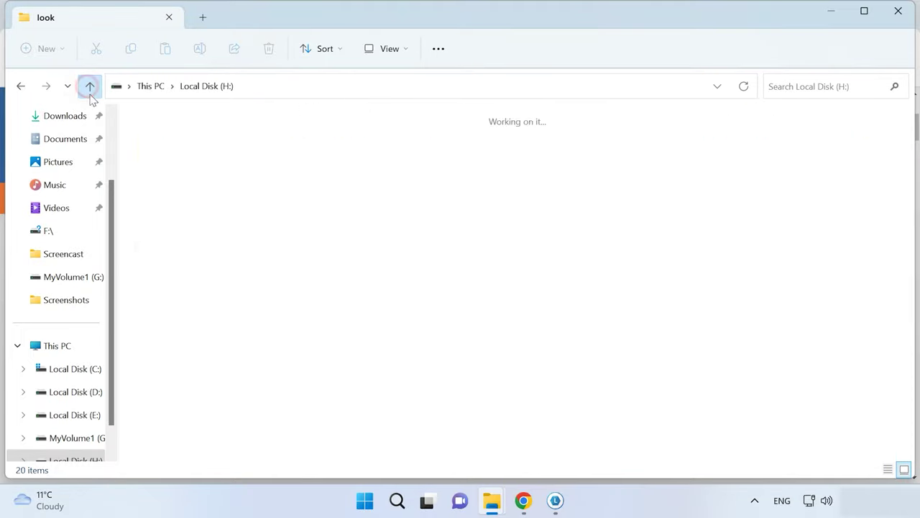
Copy devon.jpg and dhiva.jpg from Local Disk (H:) into the folder C:\1.
{"action": "left_click_drag", "start_coordinate": [521, 324], "coordinate": [411, 271]}
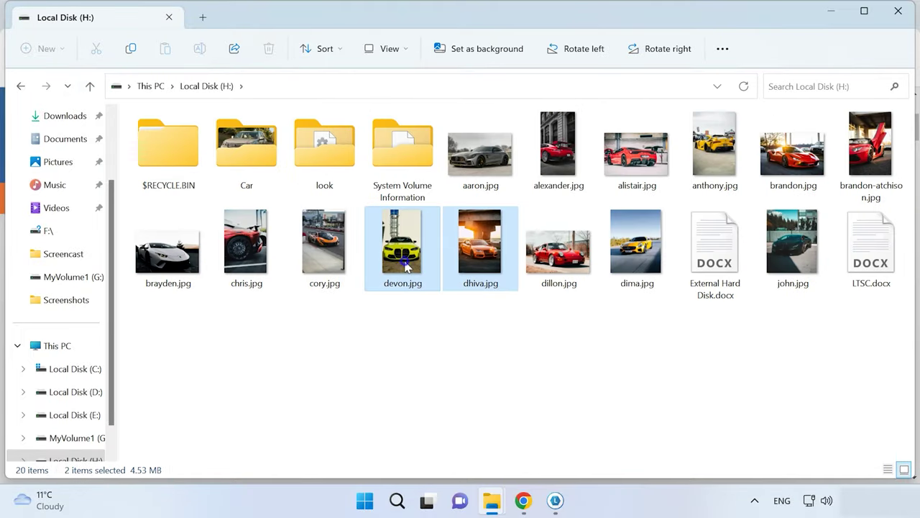
{"action": "right_click", "coordinate": [412, 271]}
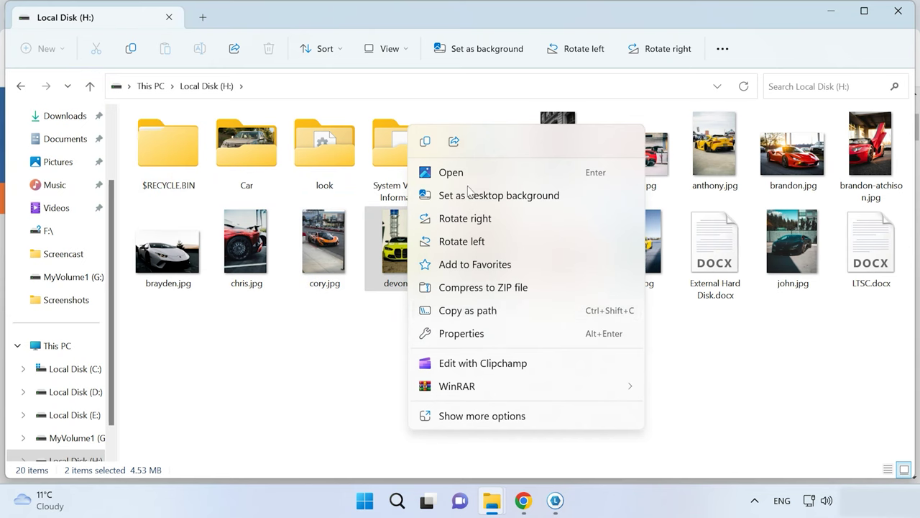
{"action": "left_click", "coordinate": [428, 144]}
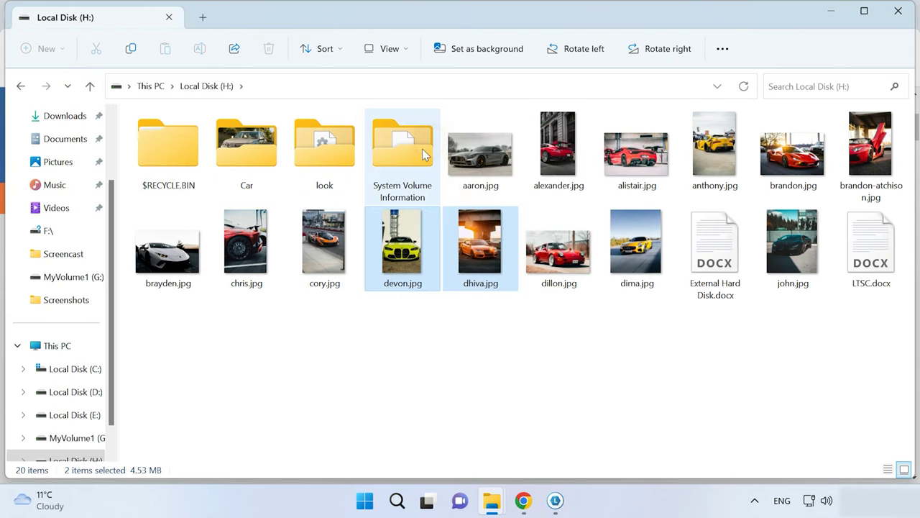
{"action": "left_click", "coordinate": [91, 368]}
{"action": "double_click", "coordinate": [158, 162]}
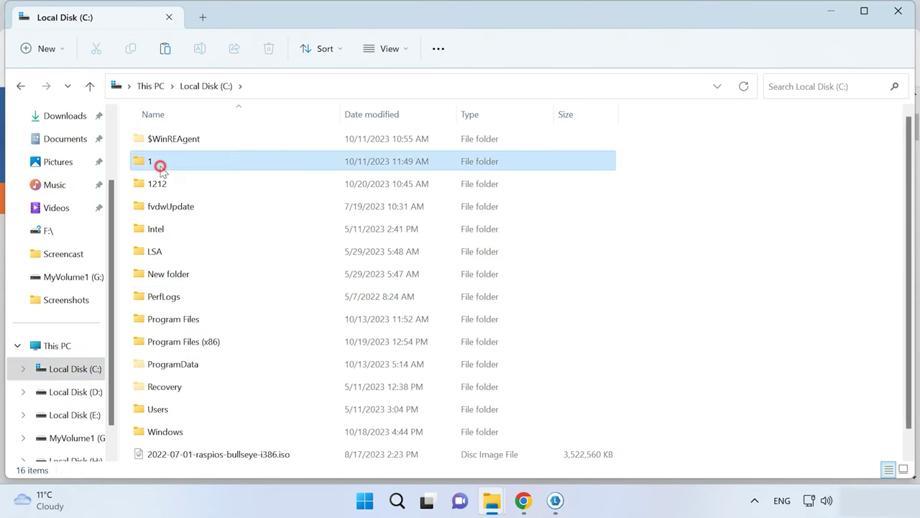
{"action": "right_click", "coordinate": [290, 283]}
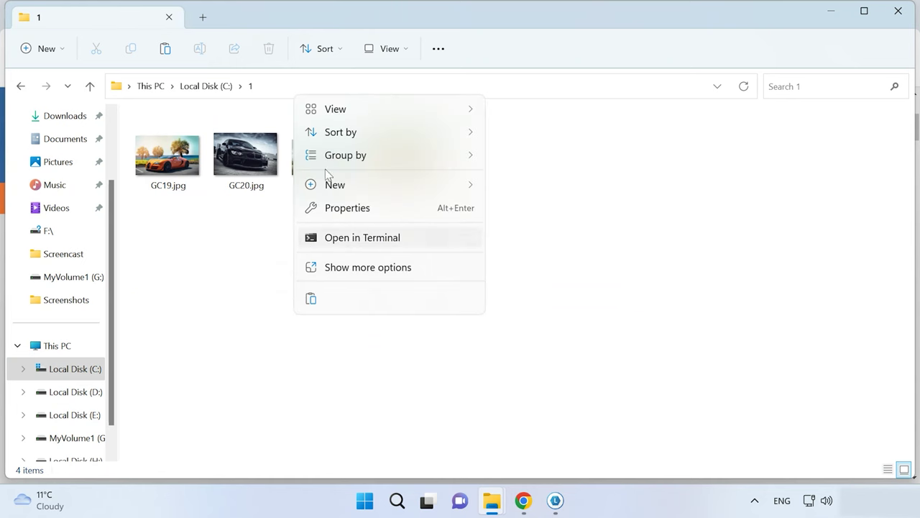
{"action": "left_click", "coordinate": [327, 308]}
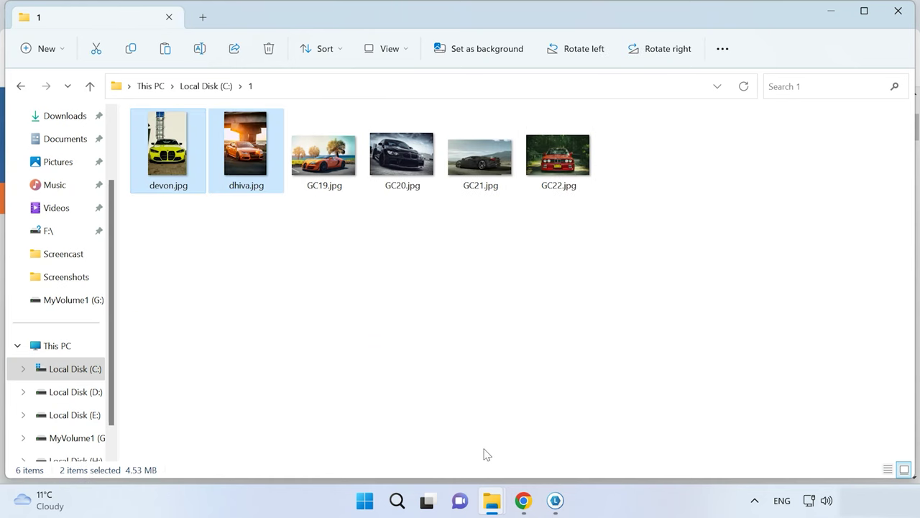
Switch to the other File Explorer window showing This PC and open Local Disk (H:).
{"action": "mouse_move", "coordinate": [497, 507]}
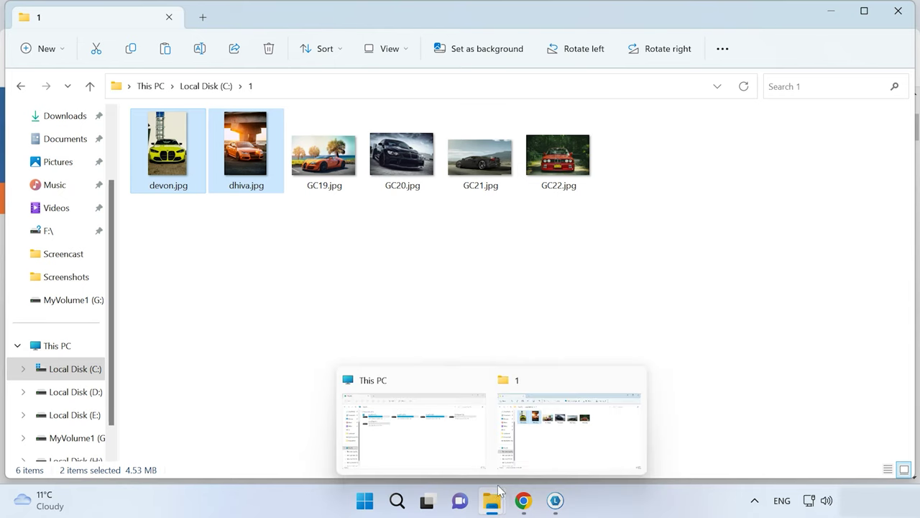
{"action": "left_click", "coordinate": [475, 453]}
{"action": "left_click", "coordinate": [214, 193]}
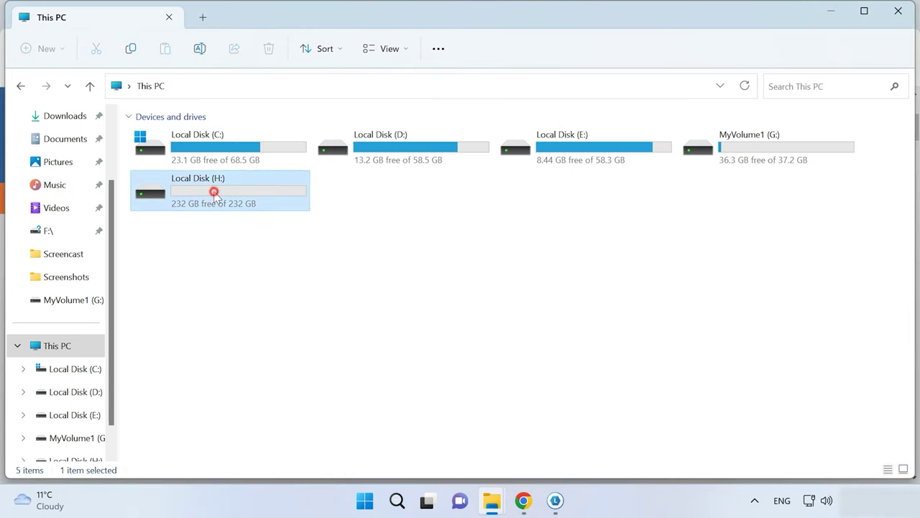
{"action": "double_click", "coordinate": [215, 193]}
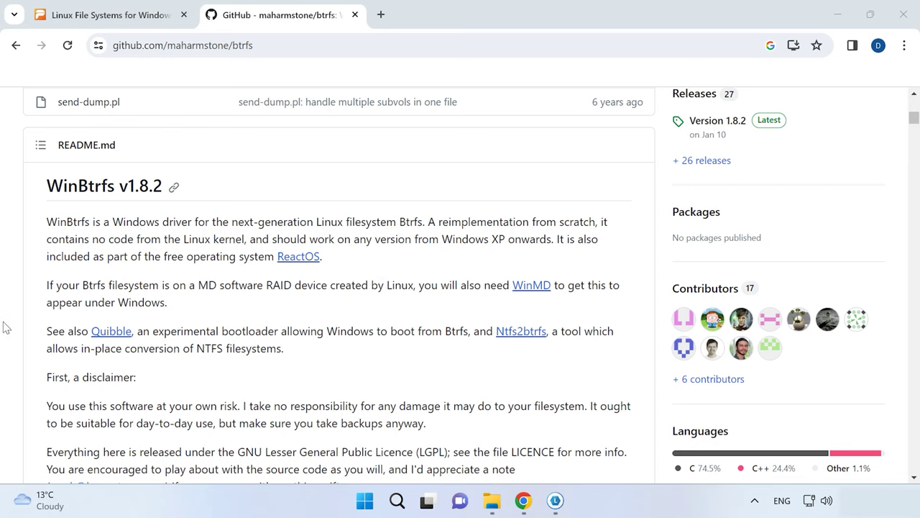
Read through the WinBtrfs README on GitHub and download version 1.8.2 of the driver from its release page.
{"action": "scroll", "coordinate": [6, 334], "scroll_direction": "down", "scroll_amount": 7}
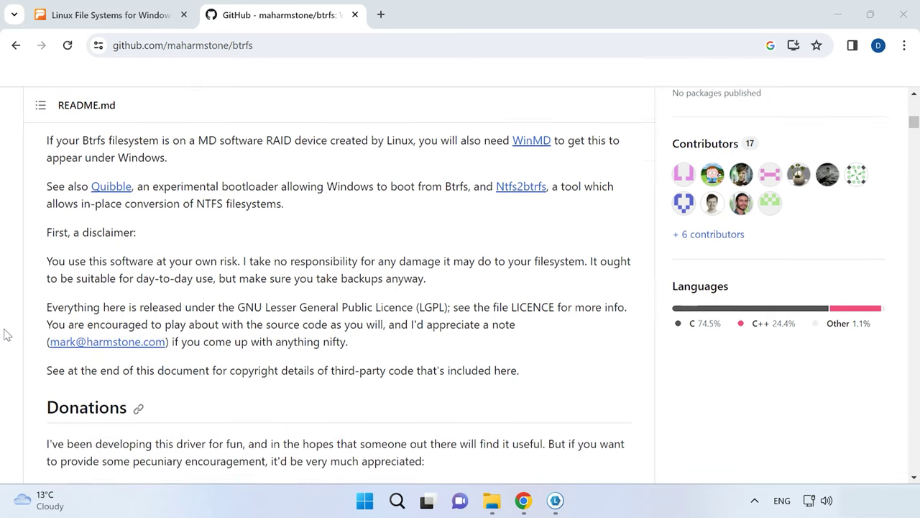
{"action": "scroll", "coordinate": [6, 335], "scroll_direction": "down", "scroll_amount": 3}
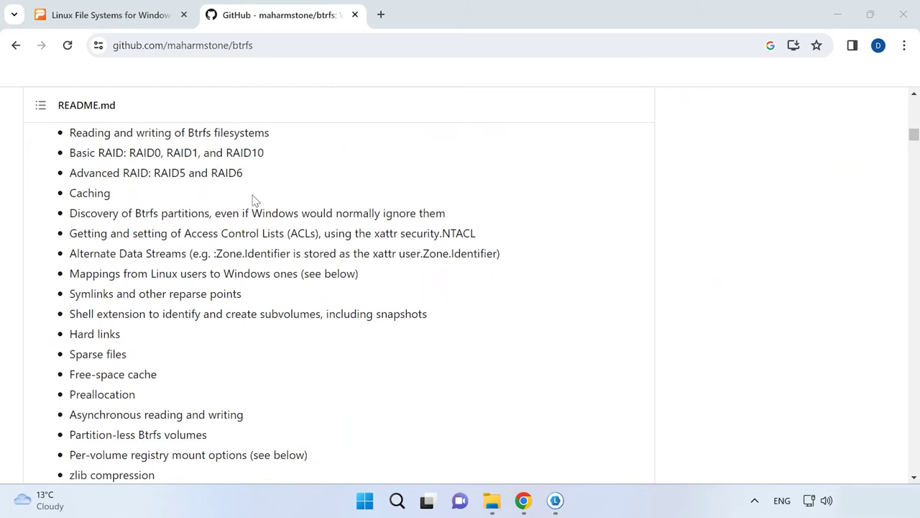
{"action": "scroll", "coordinate": [267, 384], "scroll_direction": "down", "scroll_amount": 4}
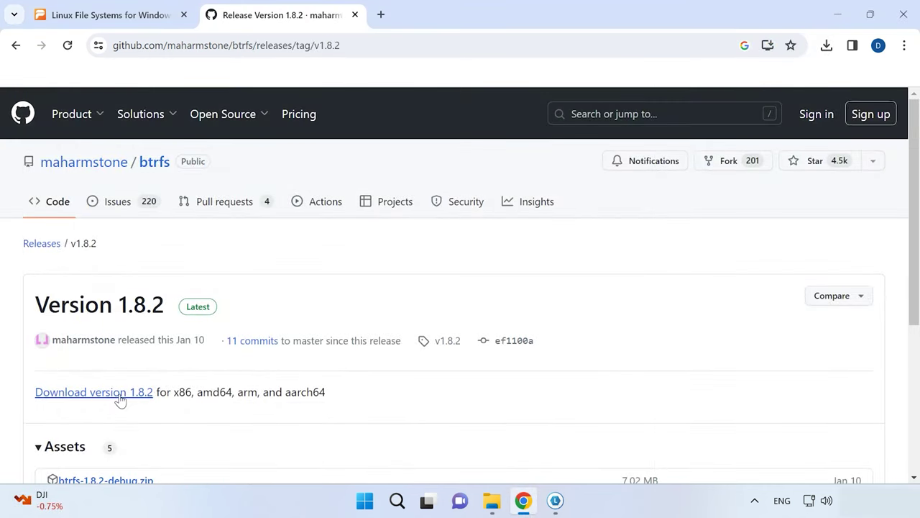
{"action": "left_click", "coordinate": [121, 399]}
Switch to File Explorer and install the driver from btrfs.inf in the WinBtrfs-1.8.2 folder, allowing the file to open.
{"action": "left_click", "coordinate": [491, 501]}
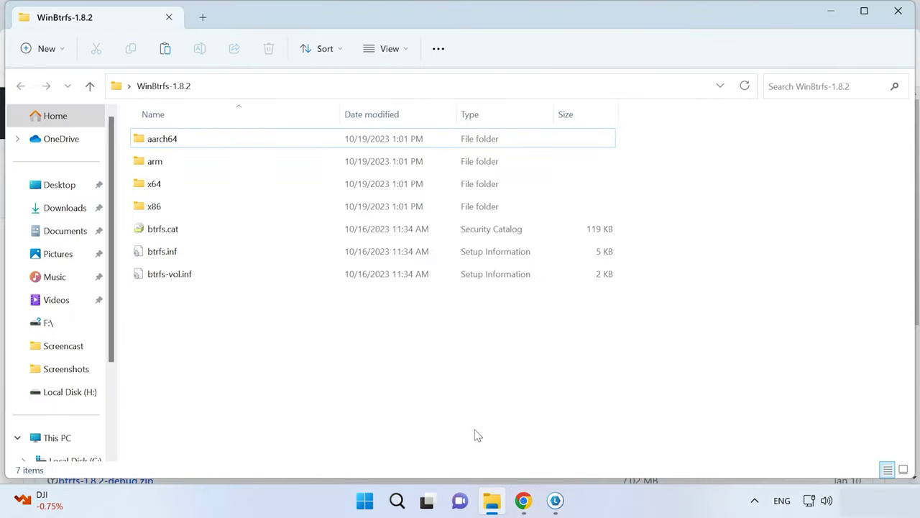
{"action": "left_click", "coordinate": [164, 253]}
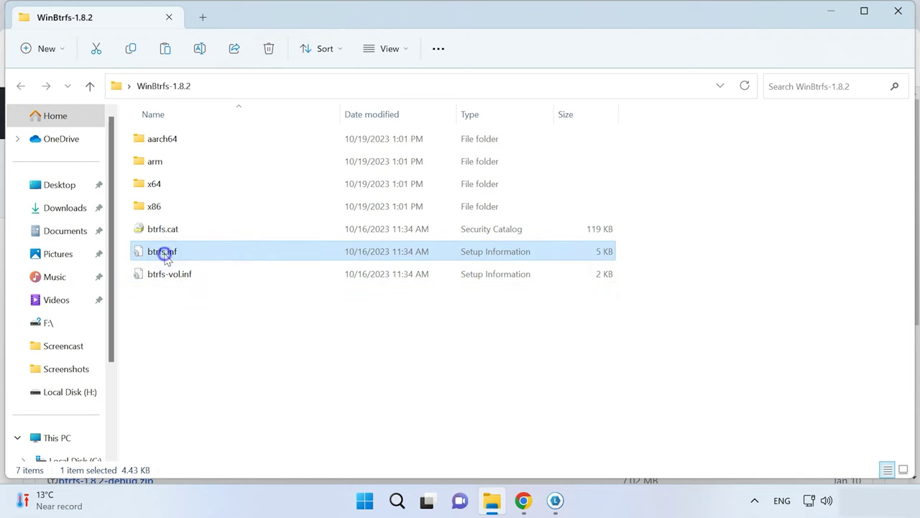
{"action": "right_click", "coordinate": [165, 259]}
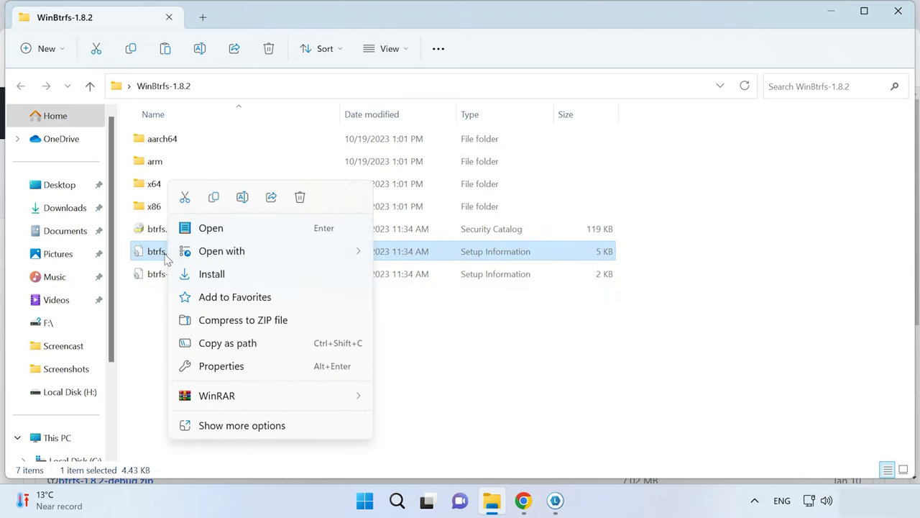
{"action": "left_click", "coordinate": [224, 279]}
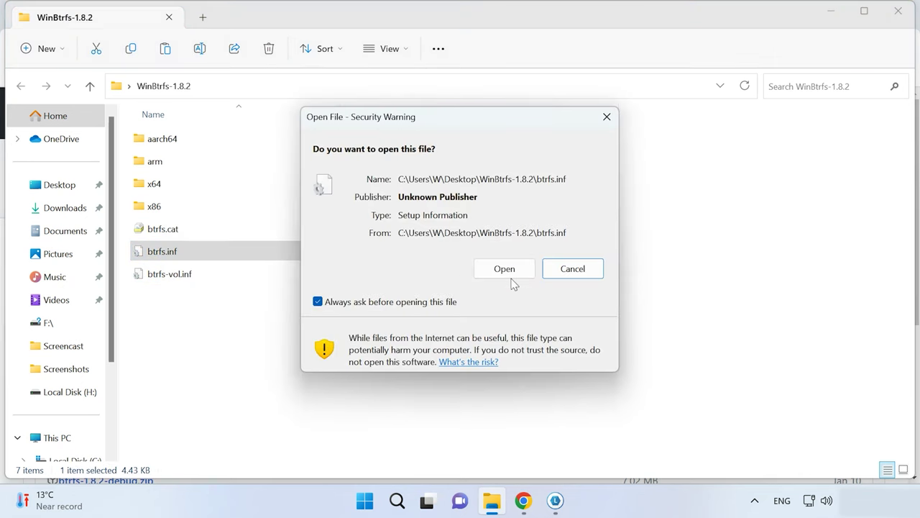
{"action": "left_click", "coordinate": [506, 269]}
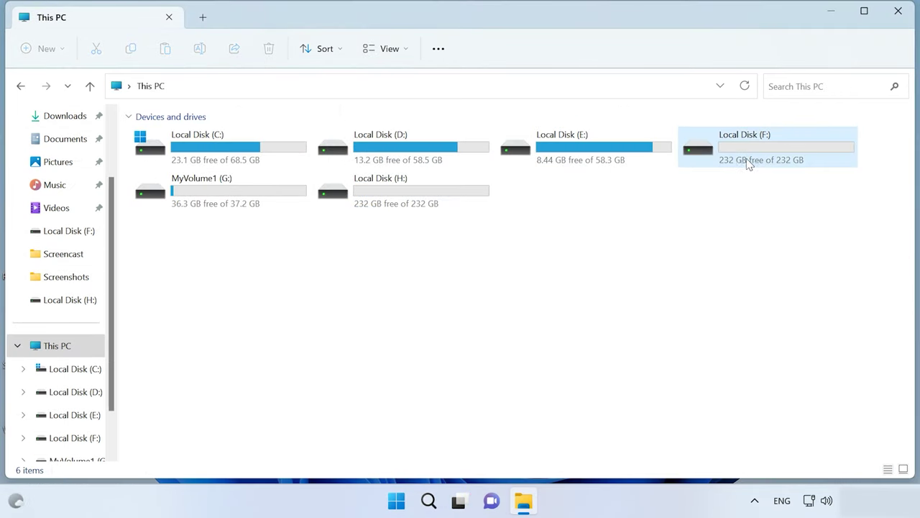
Check the file system of Local Disk (F:) in its properties and close them.
{"action": "right_click", "coordinate": [747, 160]}
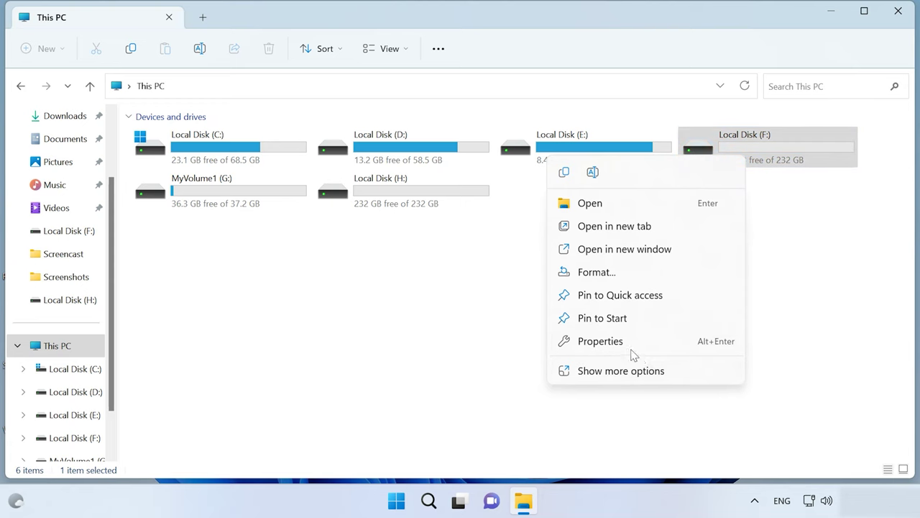
{"action": "left_click", "coordinate": [617, 346]}
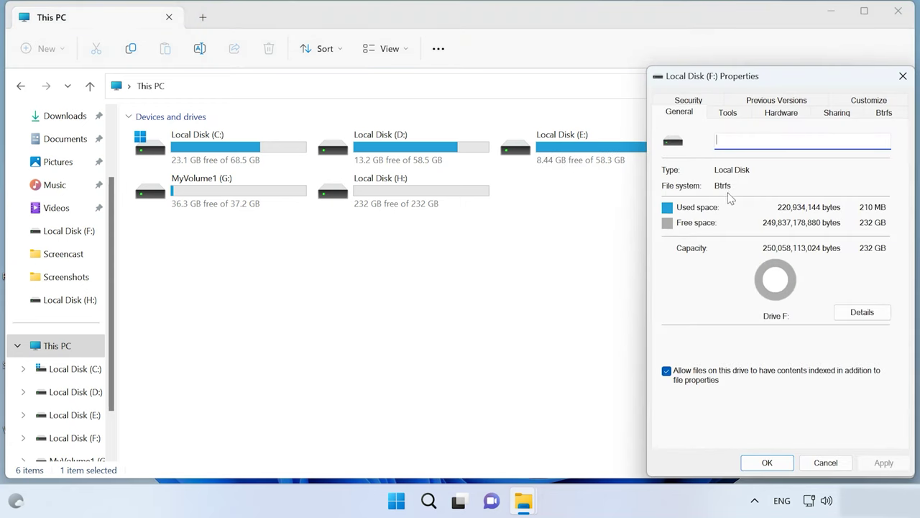
{"action": "left_click", "coordinate": [767, 464]}
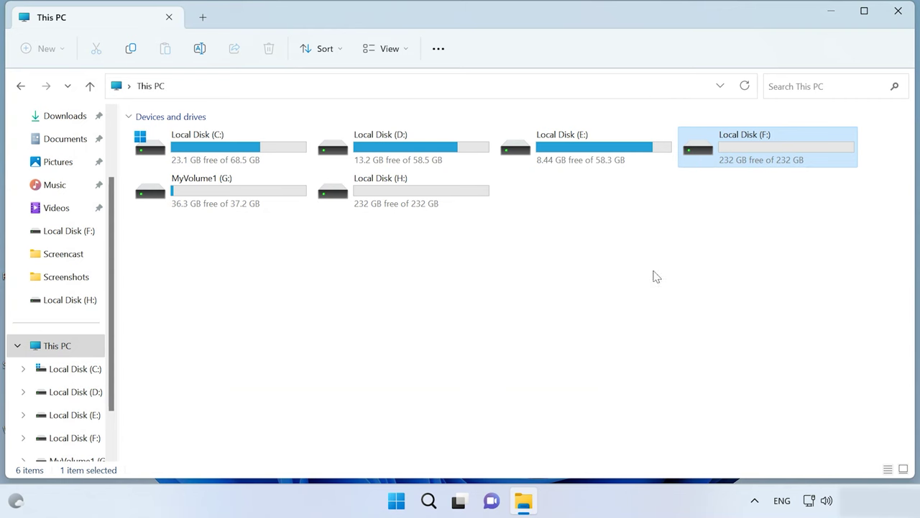
Open Local Disk (F:), view its root pictures one after another from aaron.jpg to john.jpg and close the viewer.
{"action": "double_click", "coordinate": [752, 161]}
{"action": "left_click", "coordinate": [735, 338]}
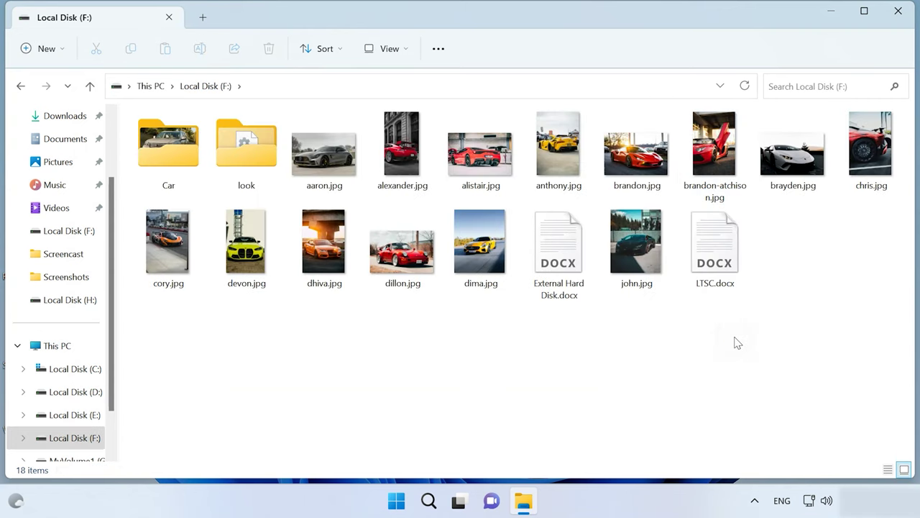
{"action": "double_click", "coordinate": [317, 151]}
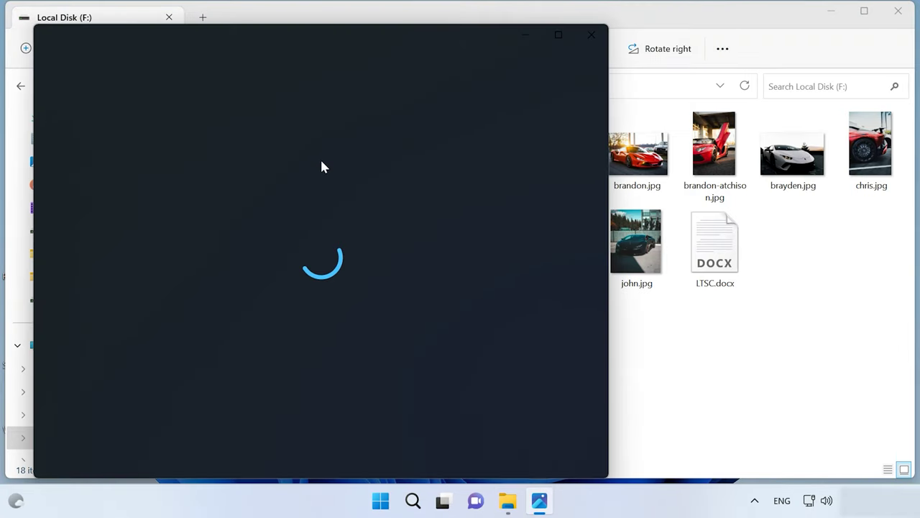
{"action": "key", "text": "Right"}
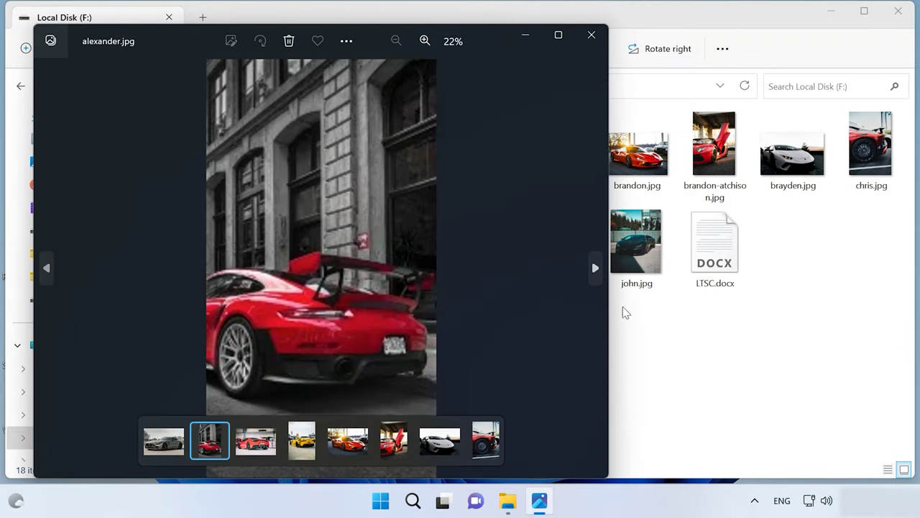
{"action": "left_click", "coordinate": [596, 269]}
{"action": "left_click", "coordinate": [596, 268]}
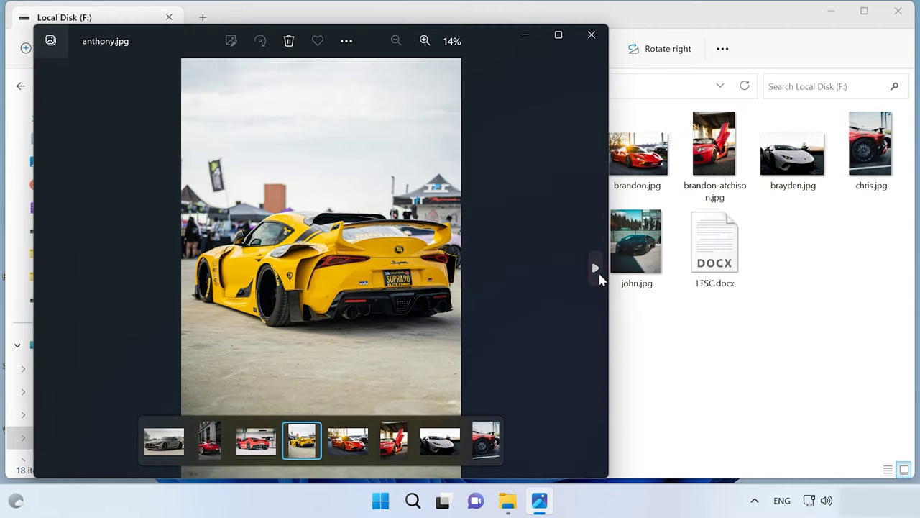
{"action": "left_click", "coordinate": [596, 269]}
{"action": "left_click", "coordinate": [596, 269]}
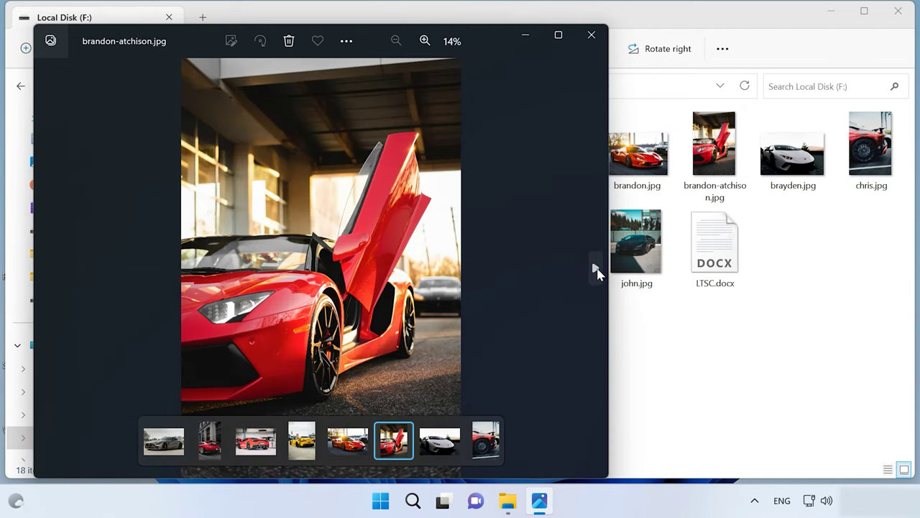
{"action": "left_click", "coordinate": [596, 269]}
{"action": "left_click", "coordinate": [596, 269]}
{"action": "left_click", "coordinate": [596, 269]}
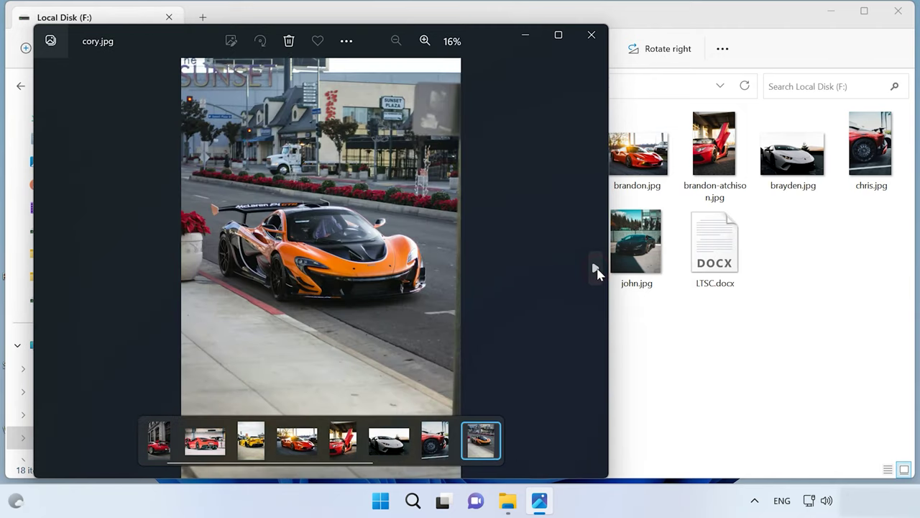
{"action": "left_click", "coordinate": [596, 269]}
{"action": "left_click", "coordinate": [596, 269]}
{"action": "left_click", "coordinate": [596, 269]}
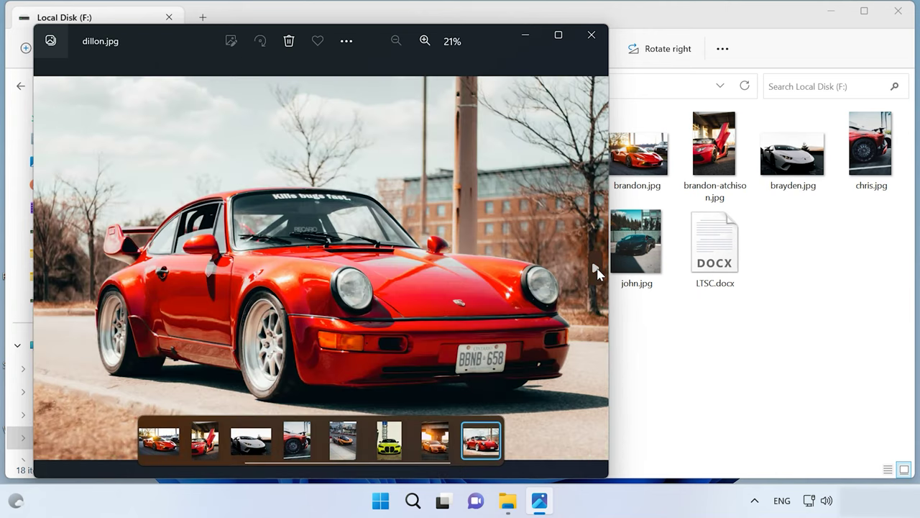
{"action": "left_click", "coordinate": [597, 269]}
{"action": "left_click", "coordinate": [596, 269]}
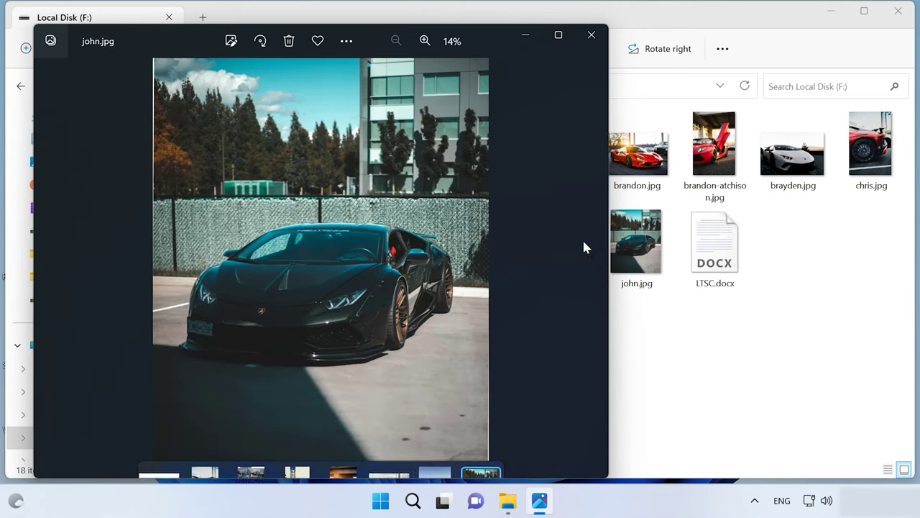
{"action": "left_click", "coordinate": [594, 36]}
Look through the pictures in the Car folder on Local Disk (F:) and return to the disk's root.
{"action": "double_click", "coordinate": [201, 158]}
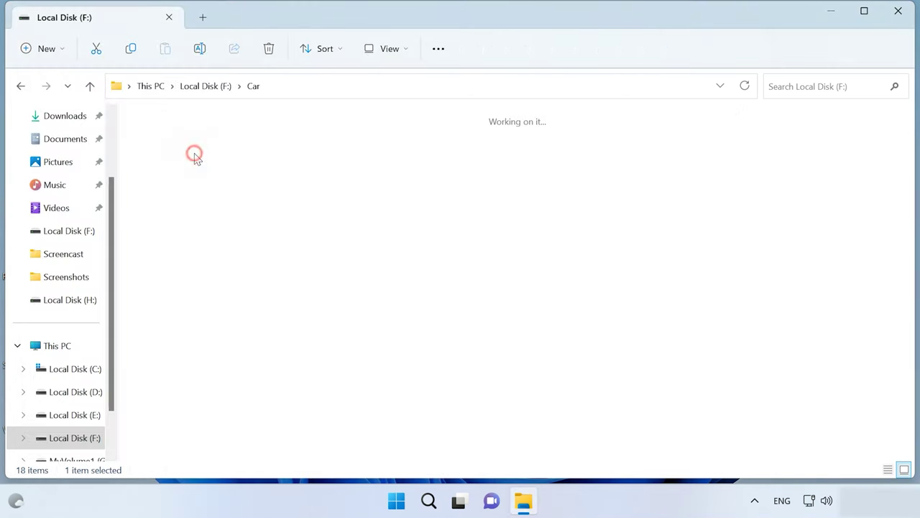
{"action": "scroll", "coordinate": [433, 273], "scroll_direction": "down", "scroll_amount": 10}
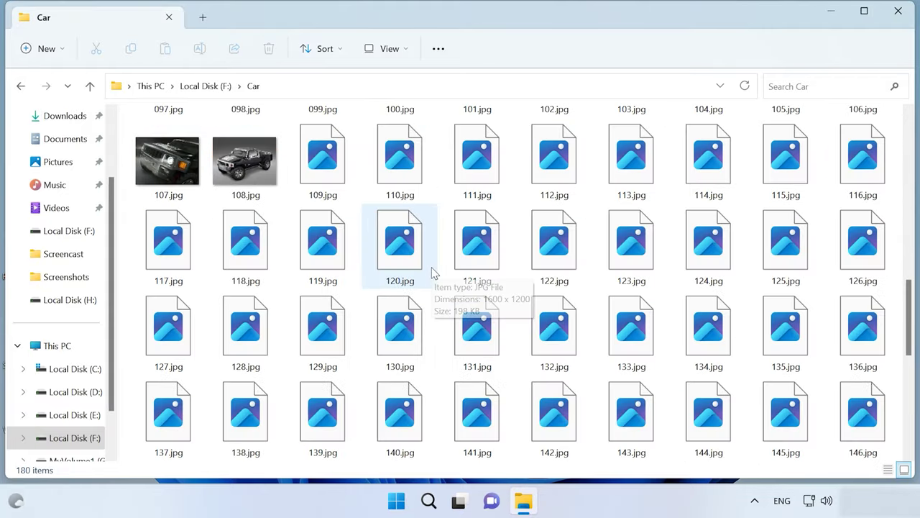
{"action": "scroll", "coordinate": [433, 274], "scroll_direction": "down", "scroll_amount": 5}
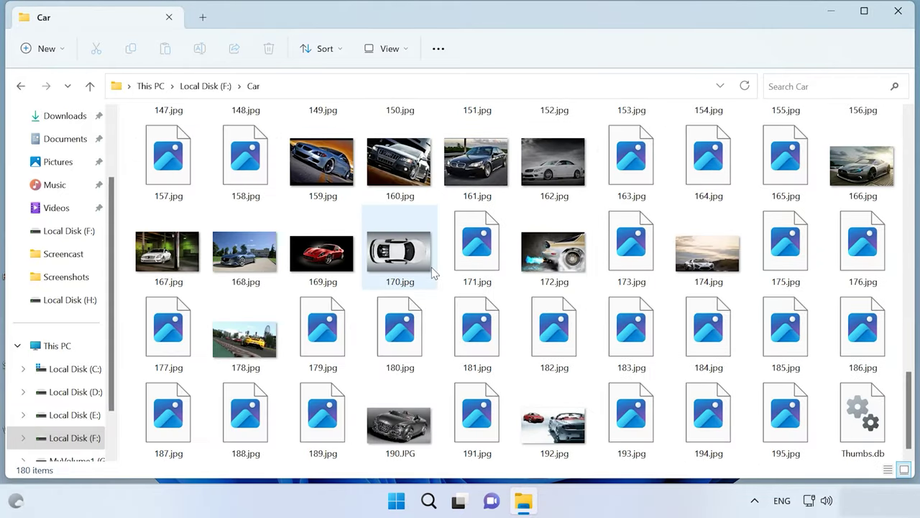
{"action": "scroll", "coordinate": [434, 273], "scroll_direction": "up", "scroll_amount": 15}
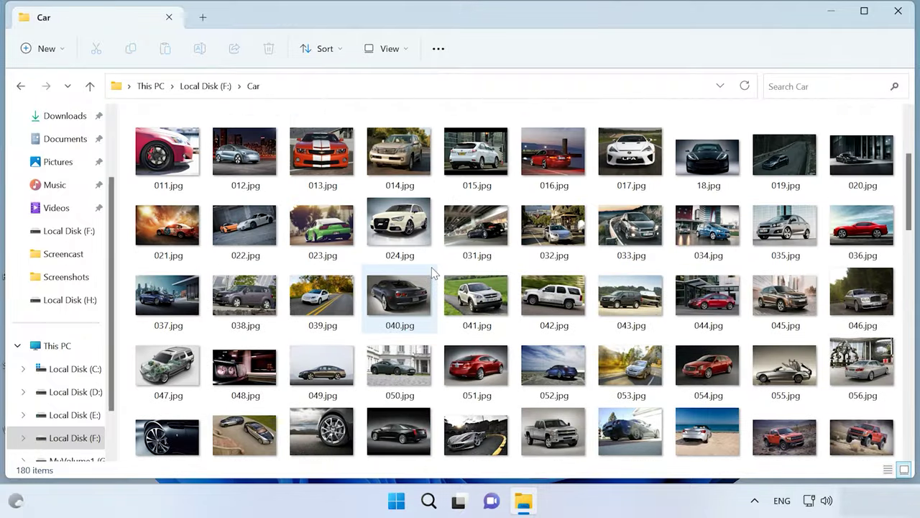
{"action": "left_click", "coordinate": [90, 87]}
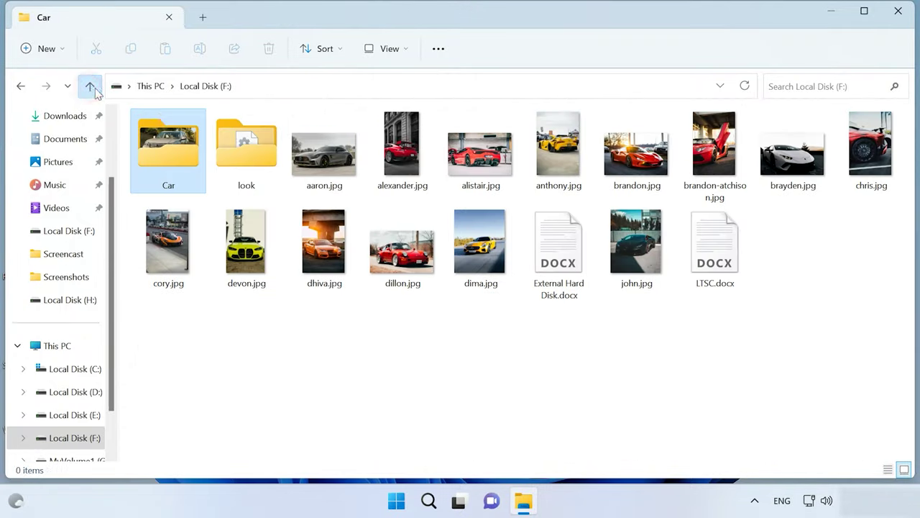
Look through the pictures in the look folder on Local Disk (F:) and go back up to the disk's root.
{"action": "double_click", "coordinate": [276, 167]}
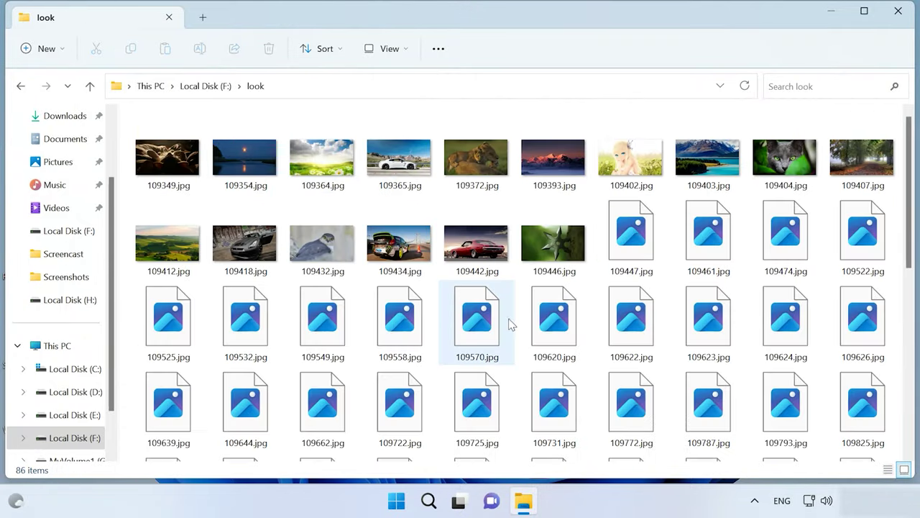
{"action": "scroll", "coordinate": [509, 317], "scroll_direction": "down", "scroll_amount": 5}
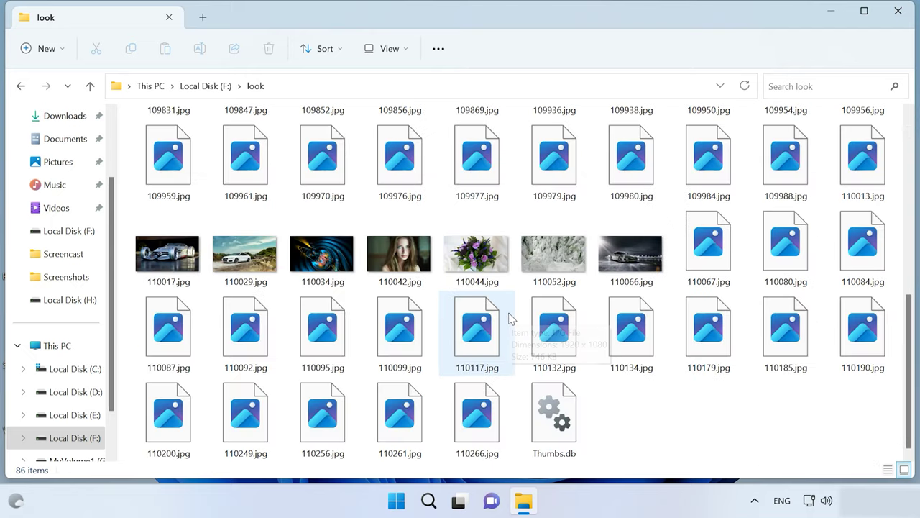
{"action": "scroll", "coordinate": [508, 317], "scroll_direction": "up", "scroll_amount": 5}
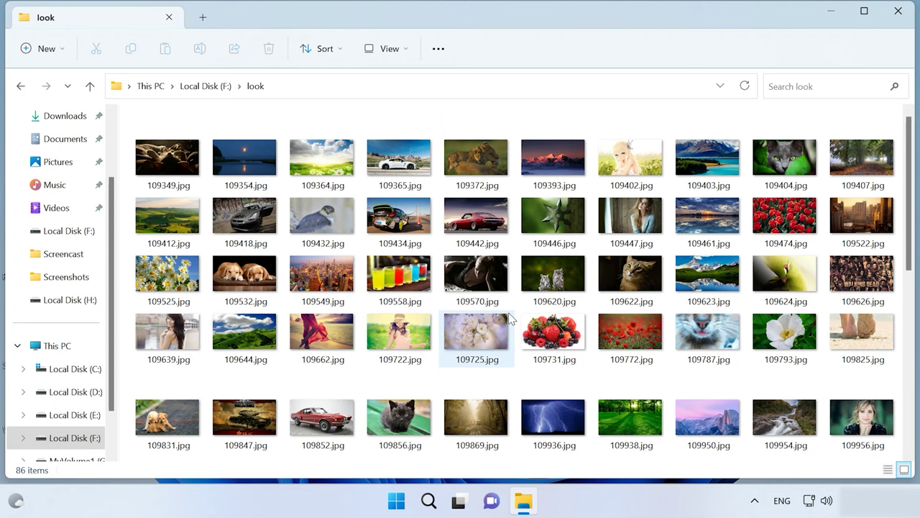
{"action": "scroll", "coordinate": [508, 317], "scroll_direction": "down", "scroll_amount": 5}
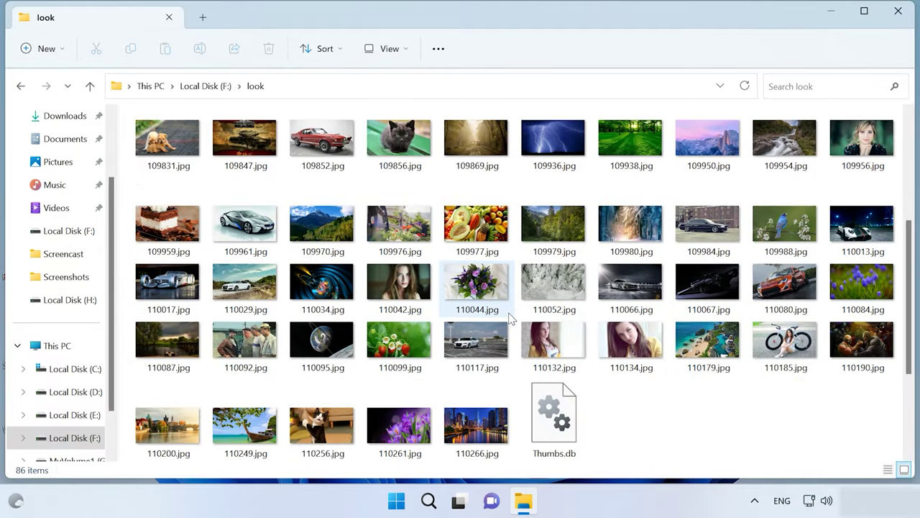
{"action": "scroll", "coordinate": [508, 317], "scroll_direction": "up", "scroll_amount": 5}
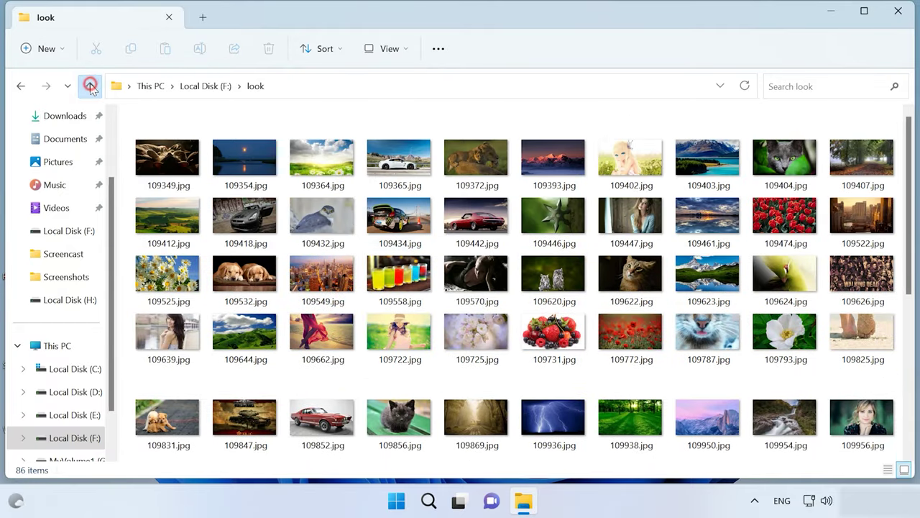
{"action": "left_click", "coordinate": [89, 84]}
{"action": "left_click", "coordinate": [742, 357]}
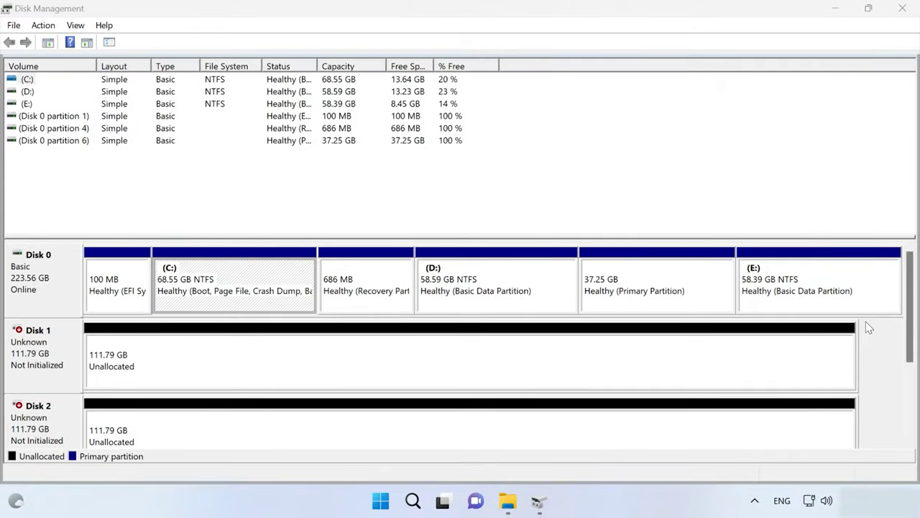
Look over the disks in Disk Management, then check the general properties of Local Disk (F:) in File Explorer.
{"action": "left_click_drag", "start_coordinate": [912, 338], "coordinate": [912, 377]}
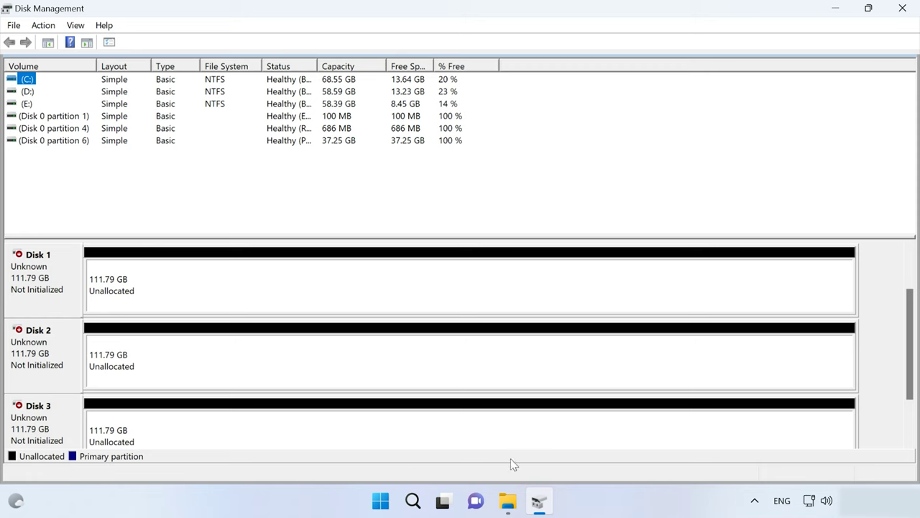
{"action": "left_click", "coordinate": [508, 501]}
{"action": "left_click", "coordinate": [748, 164]}
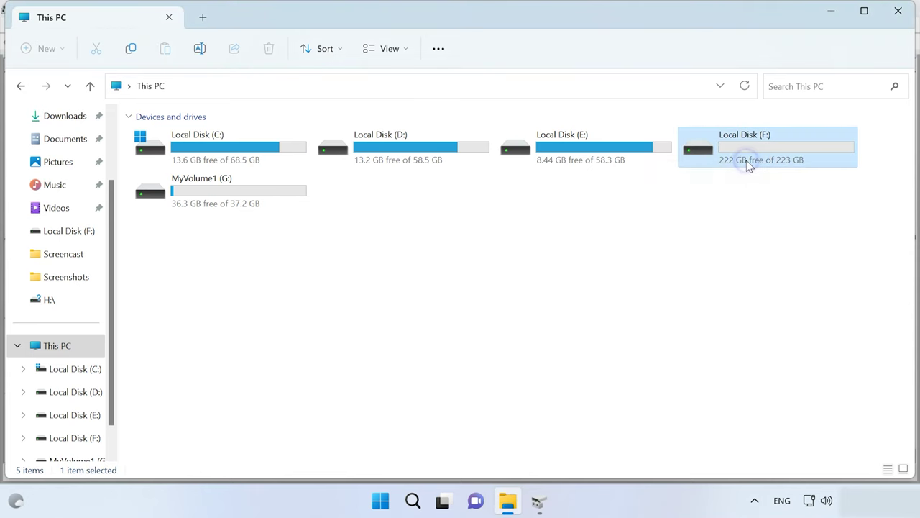
{"action": "right_click", "coordinate": [747, 165]}
{"action": "left_click", "coordinate": [568, 346]}
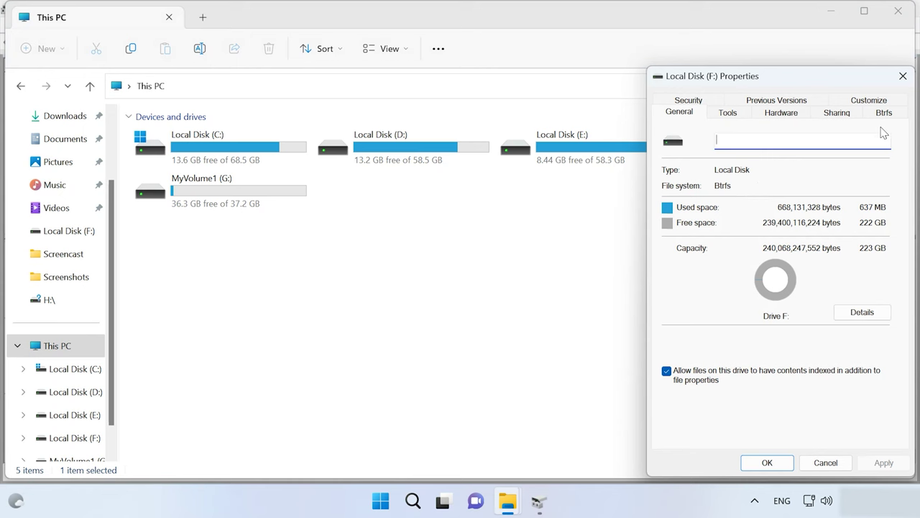
{"action": "left_click", "coordinate": [903, 76]}
Open Local Disk (F:), look over the contents of its Car and movie folders, and return to the disk's root.
{"action": "double_click", "coordinate": [756, 153]}
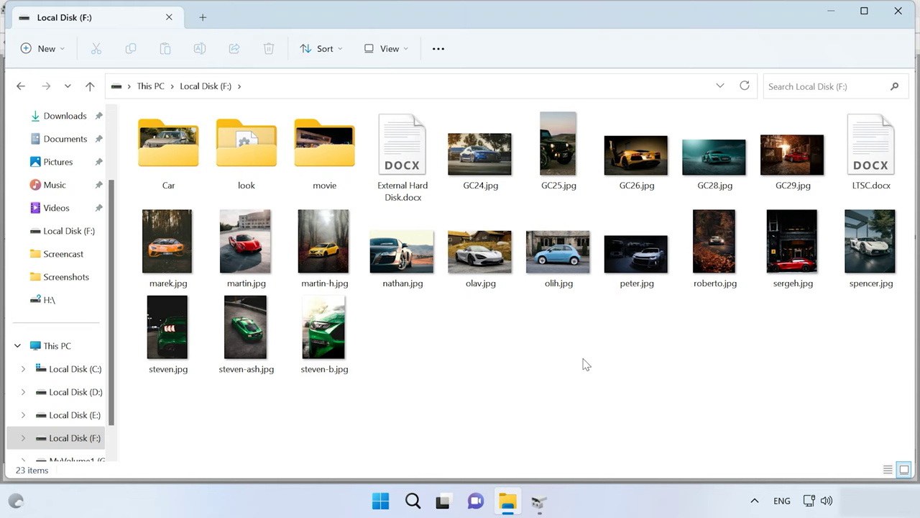
{"action": "double_click", "coordinate": [184, 165]}
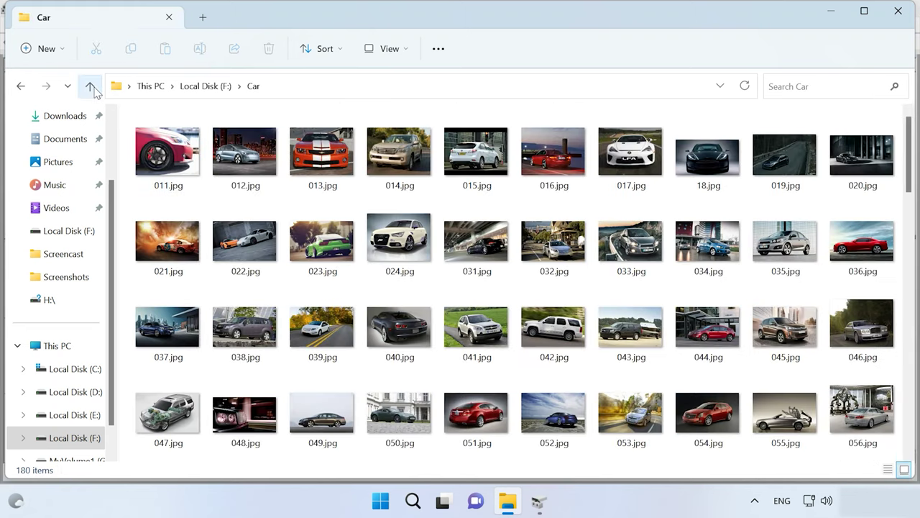
{"action": "left_click", "coordinate": [91, 87]}
{"action": "double_click", "coordinate": [338, 178]}
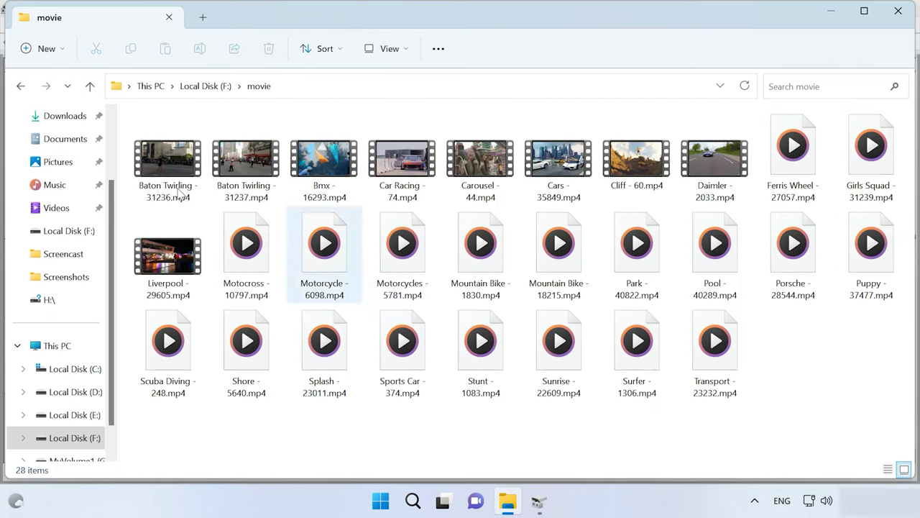
{"action": "left_click", "coordinate": [90, 87]}
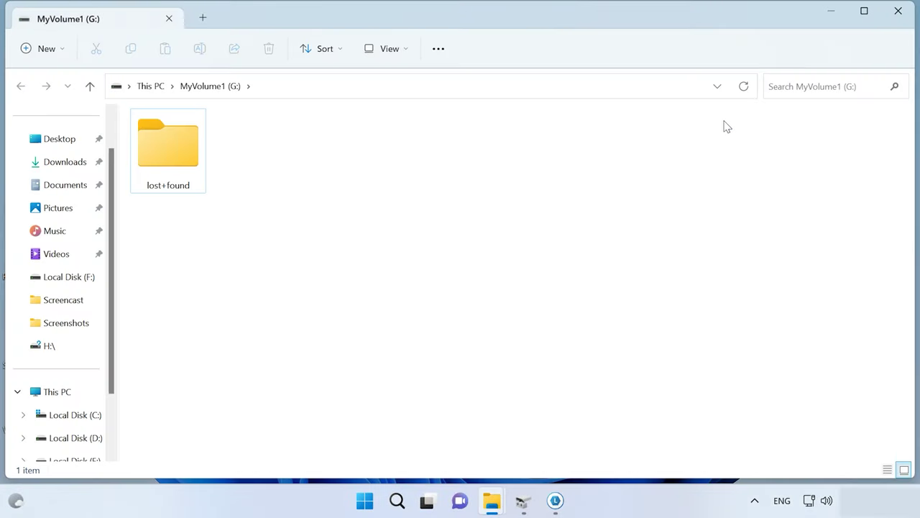
Open MyVolume1 (G:) from This PC, check its lost+found folder, and go back up to This PC.
{"action": "left_click", "coordinate": [150, 86]}
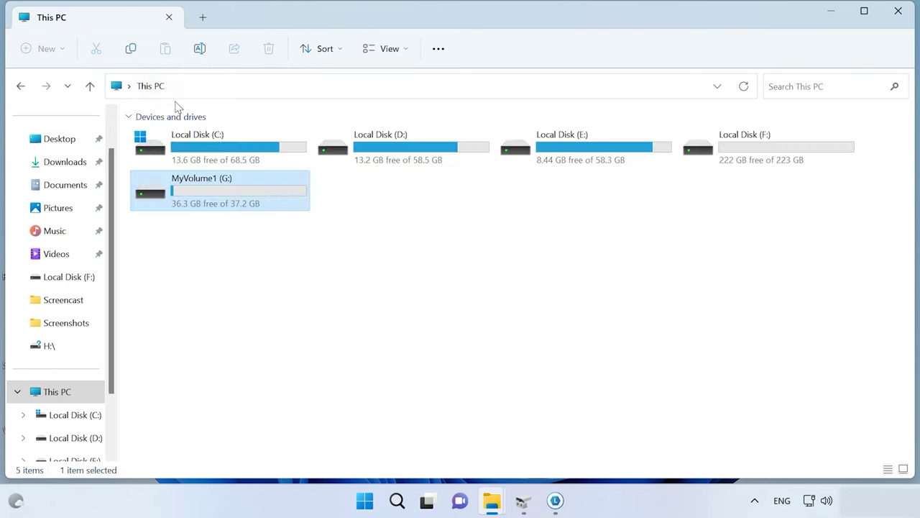
{"action": "double_click", "coordinate": [221, 205]}
{"action": "double_click", "coordinate": [177, 156]}
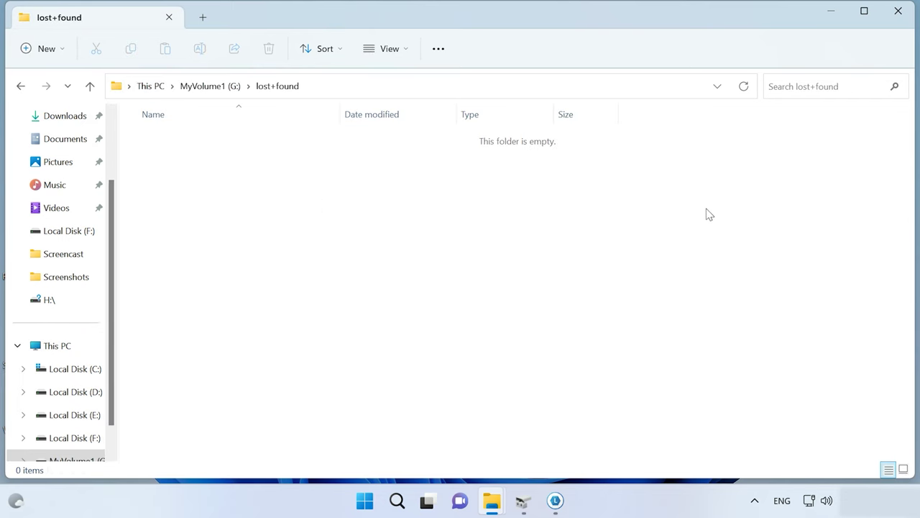
{"action": "left_click", "coordinate": [90, 85]}
{"action": "left_click", "coordinate": [90, 85]}
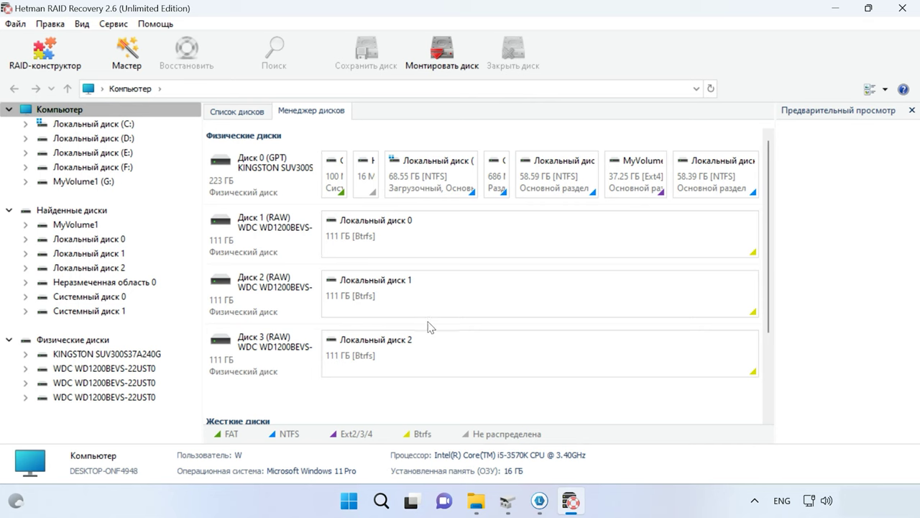
In Hetman RAID Recovery, check the details of physical disks 1, 2 and 3 one after another.
{"action": "left_click", "coordinate": [252, 243]}
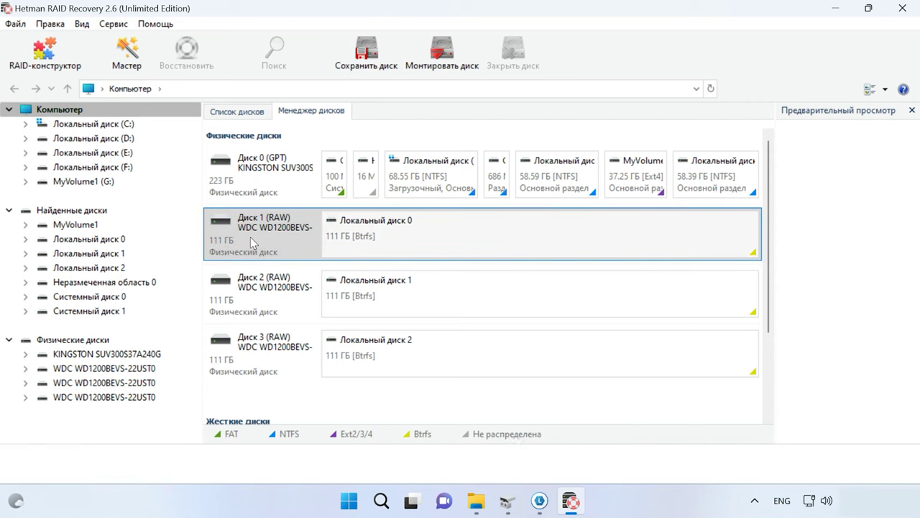
{"action": "left_click", "coordinate": [263, 305]}
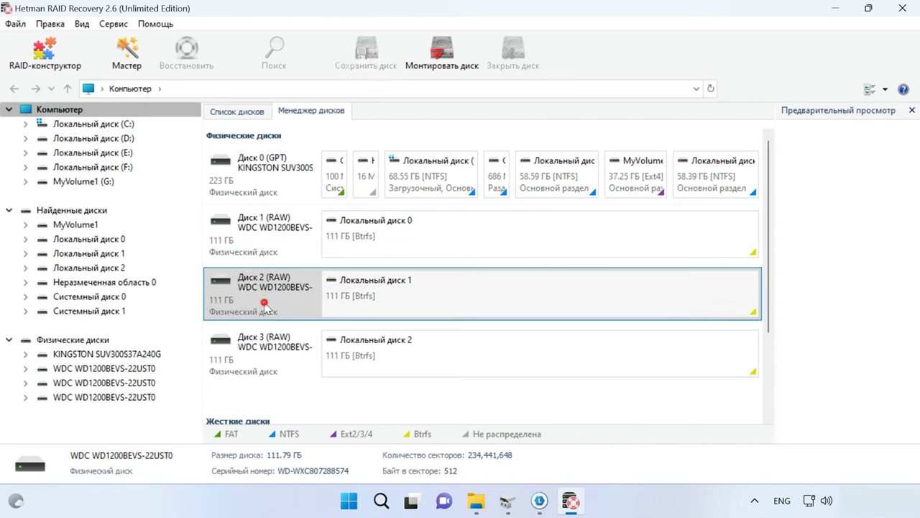
{"action": "left_click", "coordinate": [280, 359]}
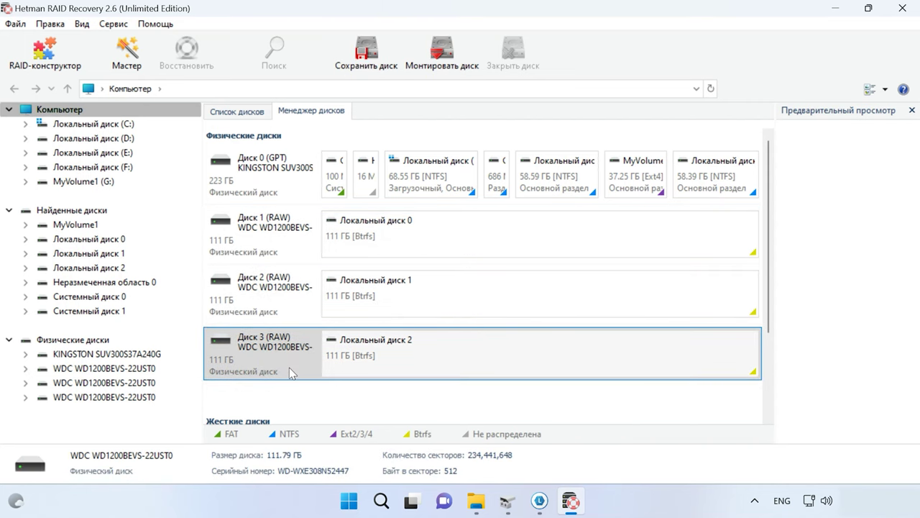
Run a quick scan (Быстрое сканирование) of the Btrfs volume Локальный диск 0 and show the recovered files.
{"action": "left_click", "coordinate": [471, 241]}
{"action": "right_click", "coordinate": [473, 242]}
{"action": "left_click", "coordinate": [515, 252]}
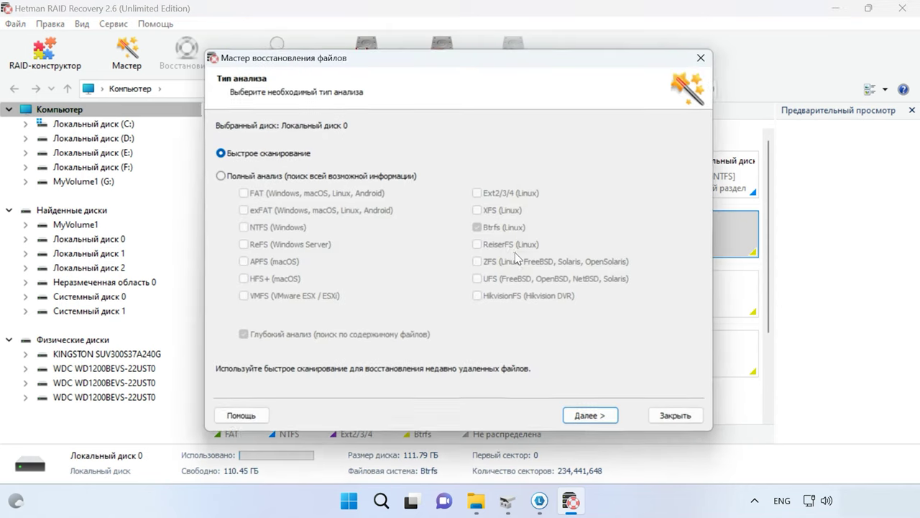
{"action": "left_click", "coordinate": [588, 420]}
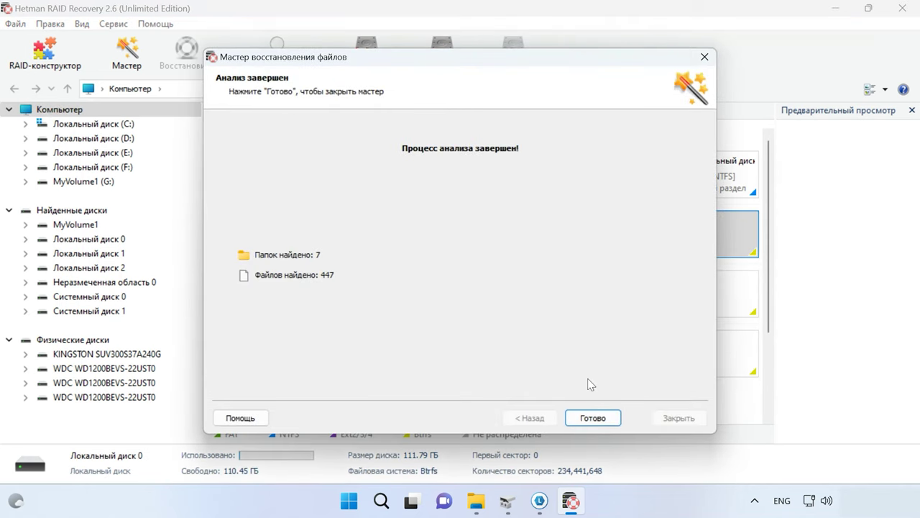
{"action": "left_click", "coordinate": [593, 418]}
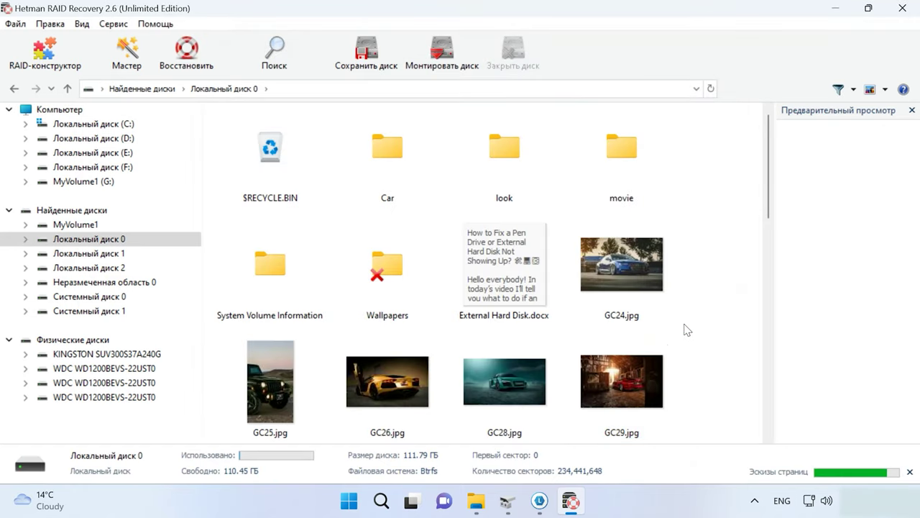
Look through the files found on Локальный диск 0 and preview the deleted pictures kartik.jpg and joshua.jpg.
{"action": "scroll", "coordinate": [687, 333], "scroll_direction": "down", "scroll_amount": 10}
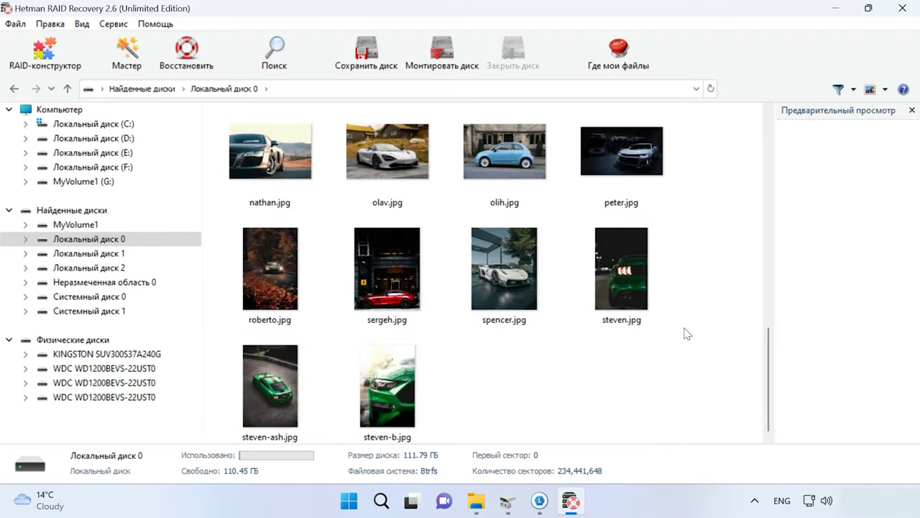
{"action": "scroll", "coordinate": [685, 333], "scroll_direction": "up", "scroll_amount": 5}
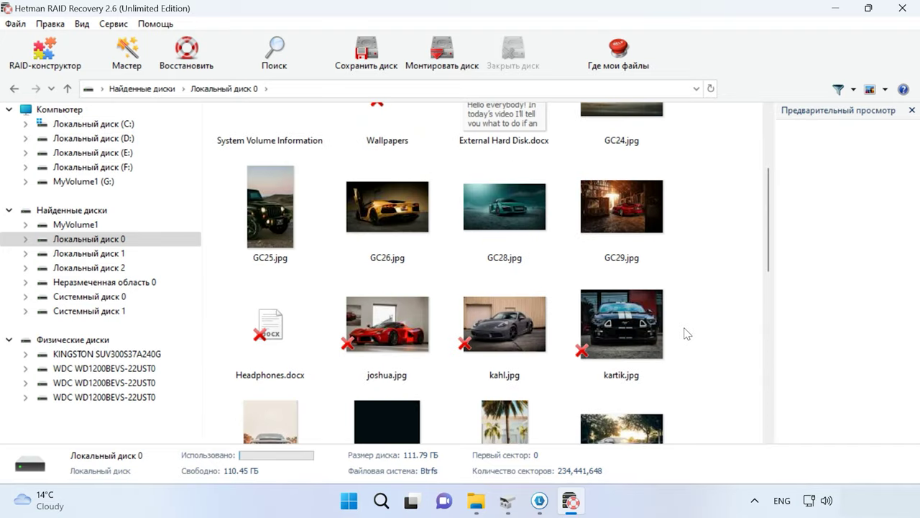
{"action": "left_click", "coordinate": [622, 342]}
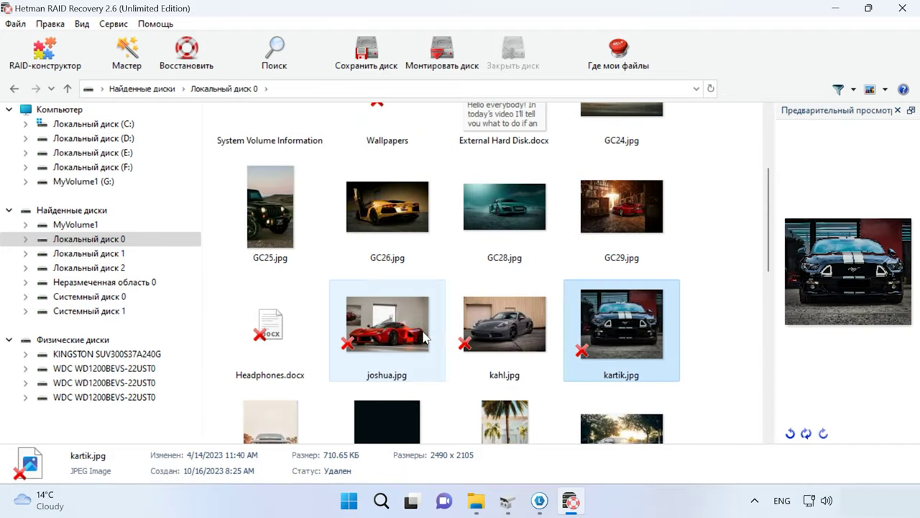
{"action": "left_click", "coordinate": [398, 338]}
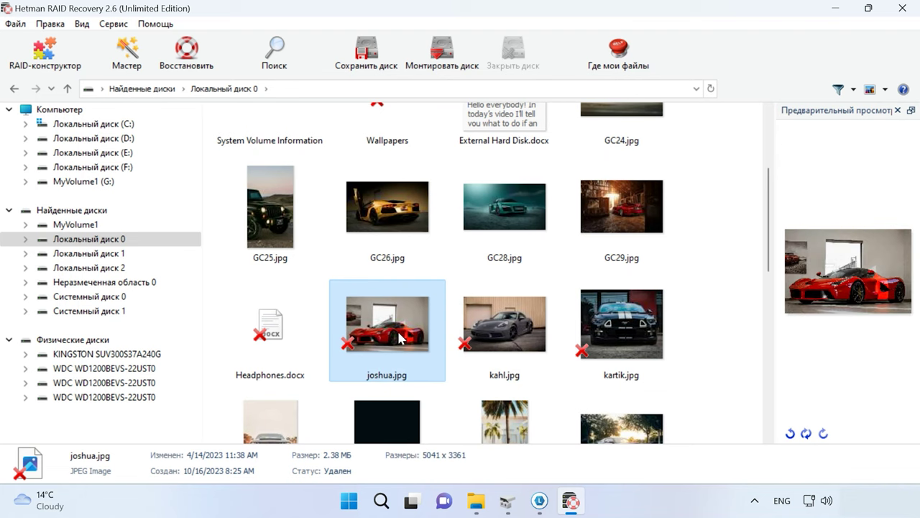
{"action": "scroll", "coordinate": [719, 333], "scroll_direction": "up", "scroll_amount": 2}
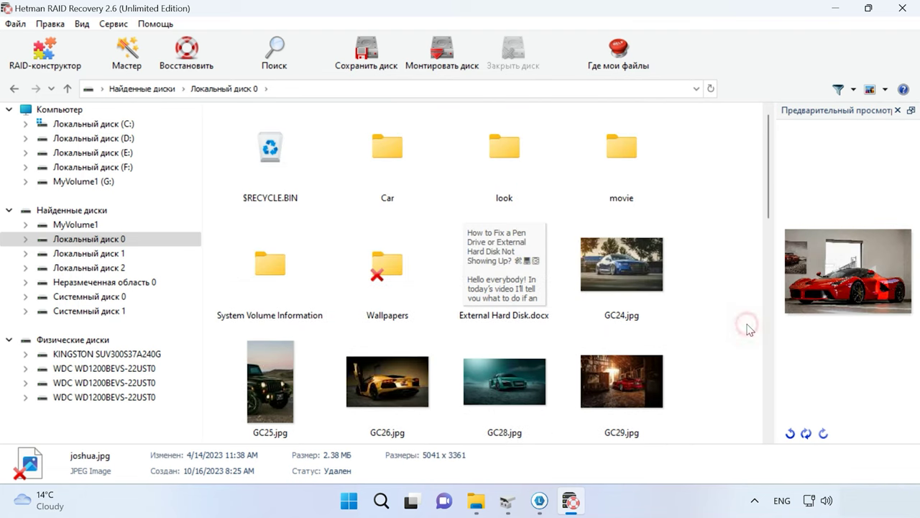
Check the details of the deleted Wallpapers folder and the movie folder, and look over the files at the end of the list.
{"action": "left_click", "coordinate": [748, 327]}
{"action": "left_click", "coordinate": [388, 270]}
{"action": "left_click", "coordinate": [616, 173]}
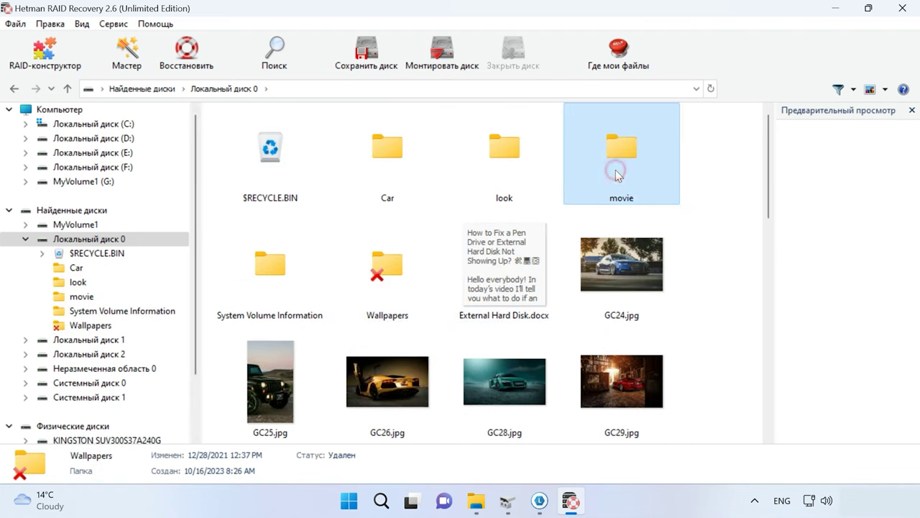
{"action": "scroll", "coordinate": [712, 350], "scroll_direction": "down", "scroll_amount": 10}
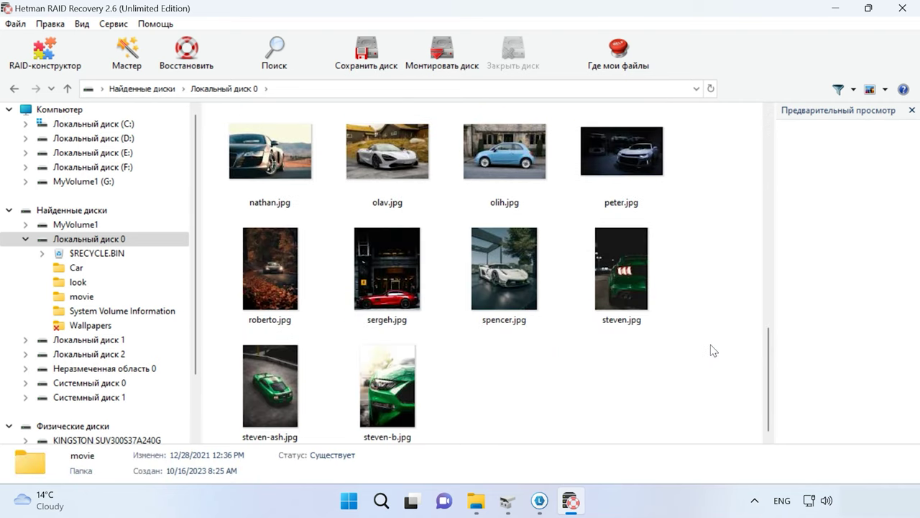